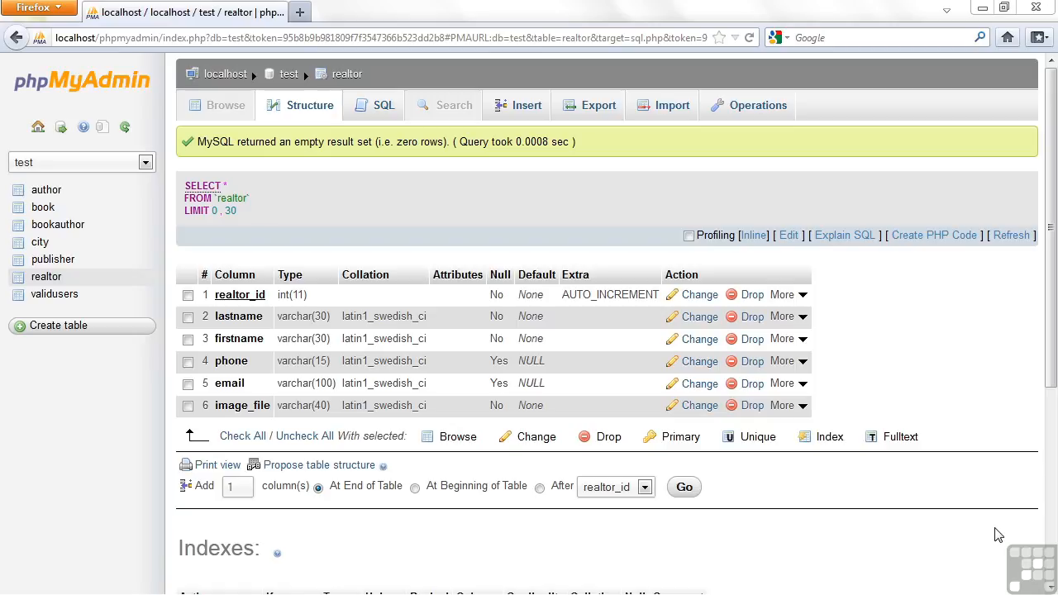
# Start inserting rows into the realtor table and enter the first realtor's last name and first name
pyautogui.click(528, 107)
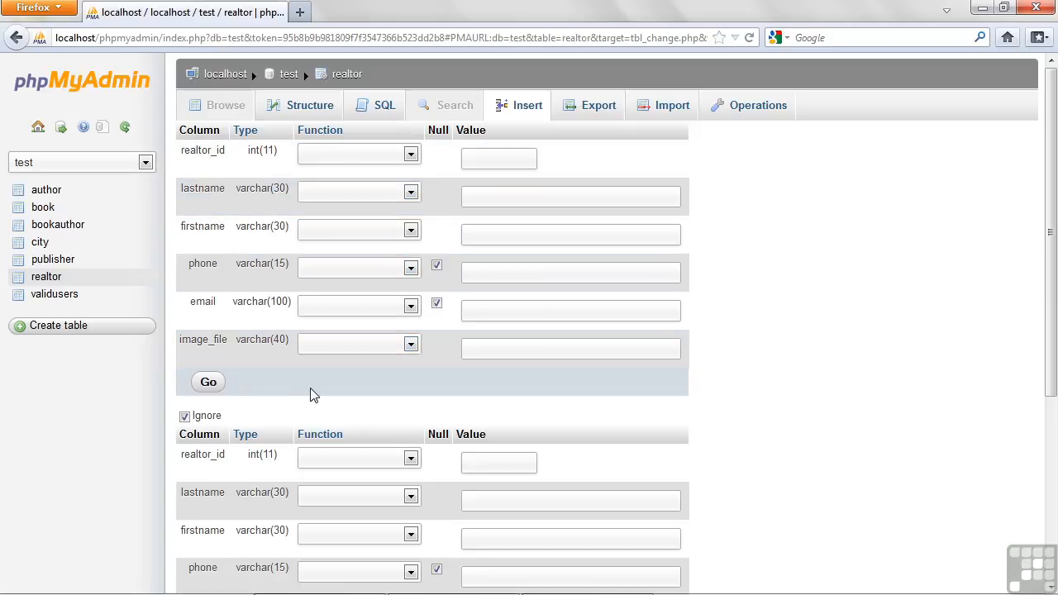
pyautogui.scroll(-6, 309, 395)
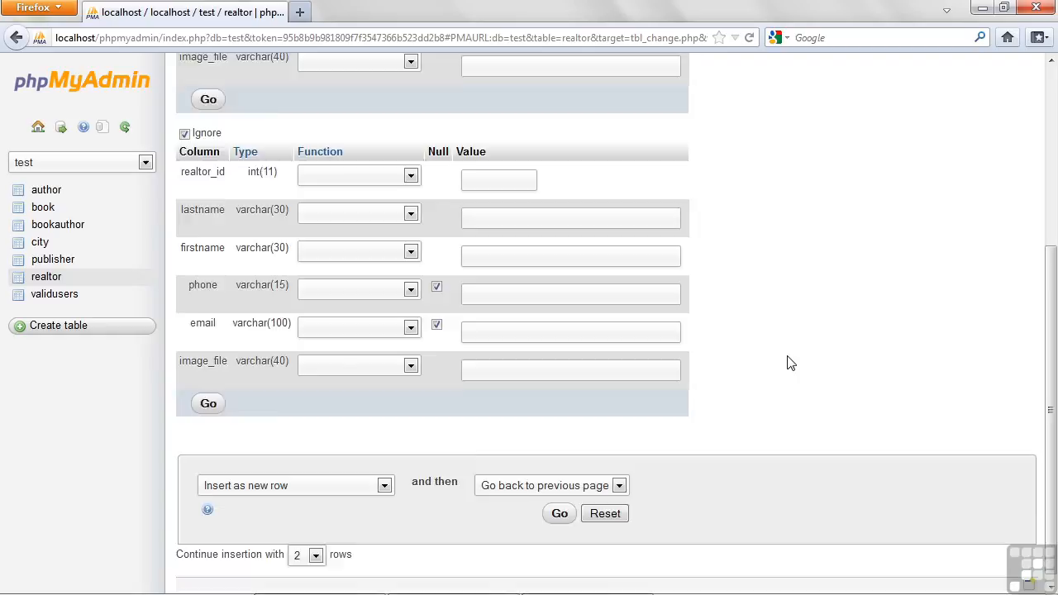
pyautogui.scroll(6, 790, 361)
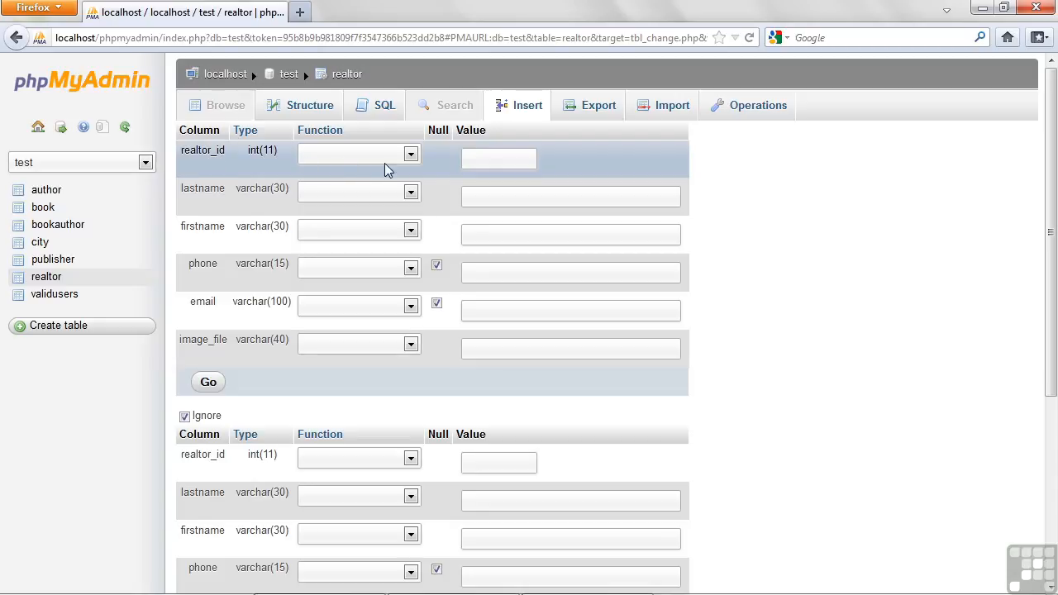
pyautogui.click(488, 195)
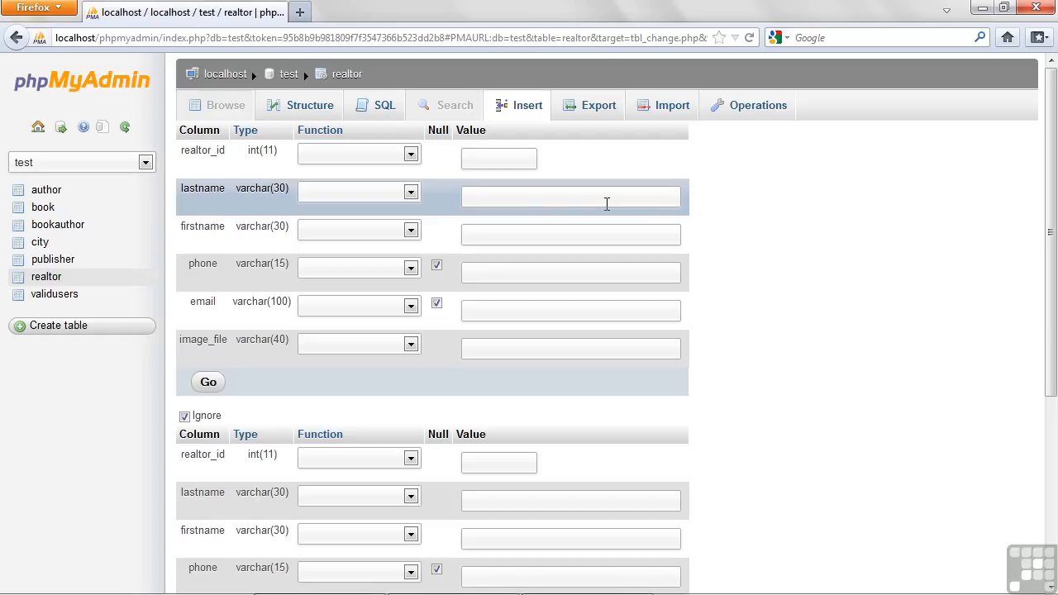
pyautogui.write('Way')
pyautogui.press('Tab')
pyautogui.write('Ld')
pyautogui.press('BackSpace')
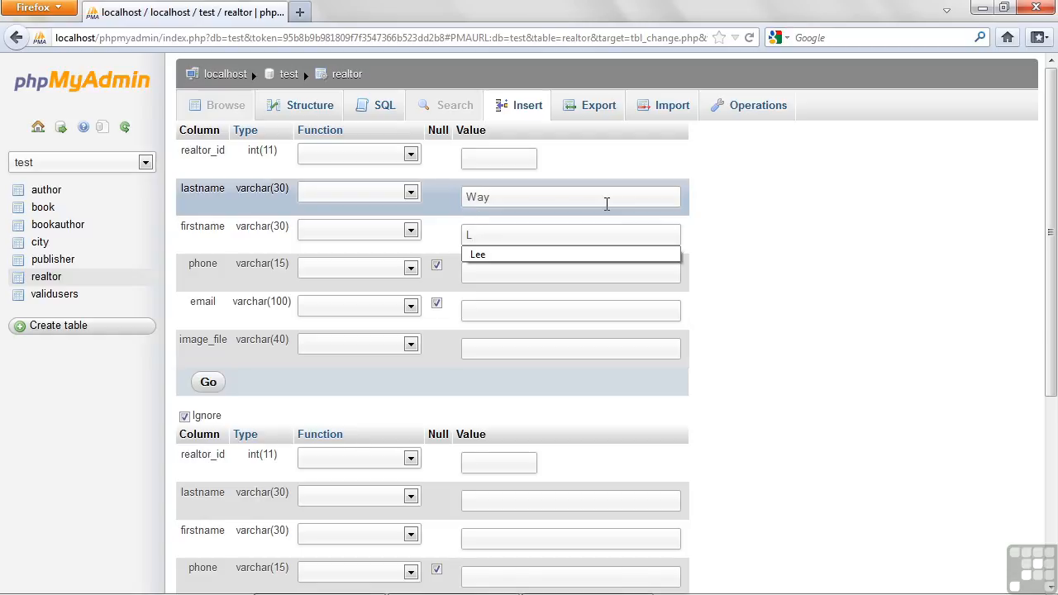
pyautogui.press('Down')
pyautogui.press('Tab')
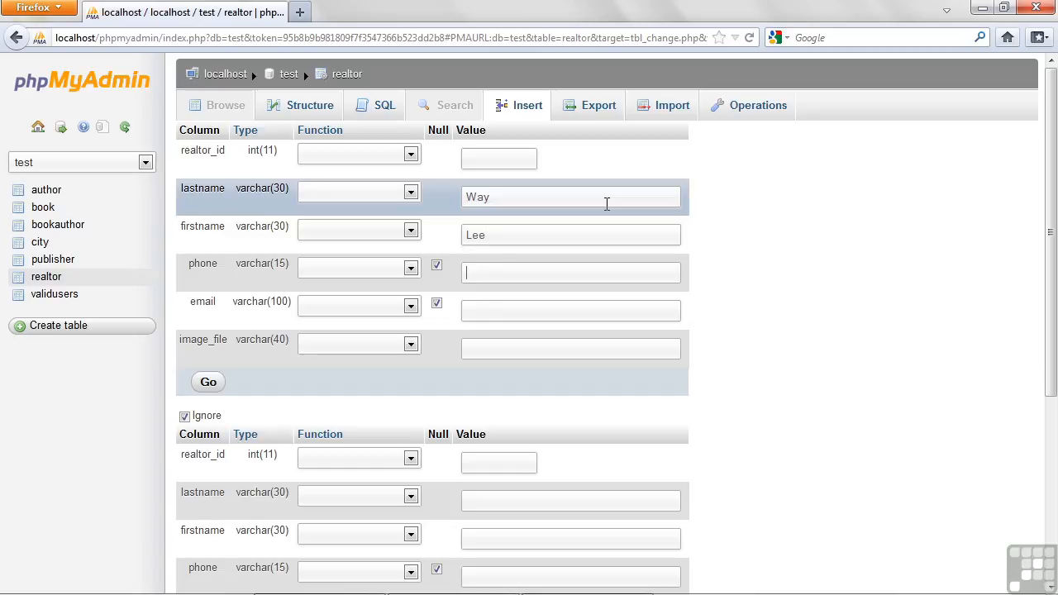
# Fill in the first realtor's phone number and email, and set image_file to lee.jpg
pyautogui.write('7')
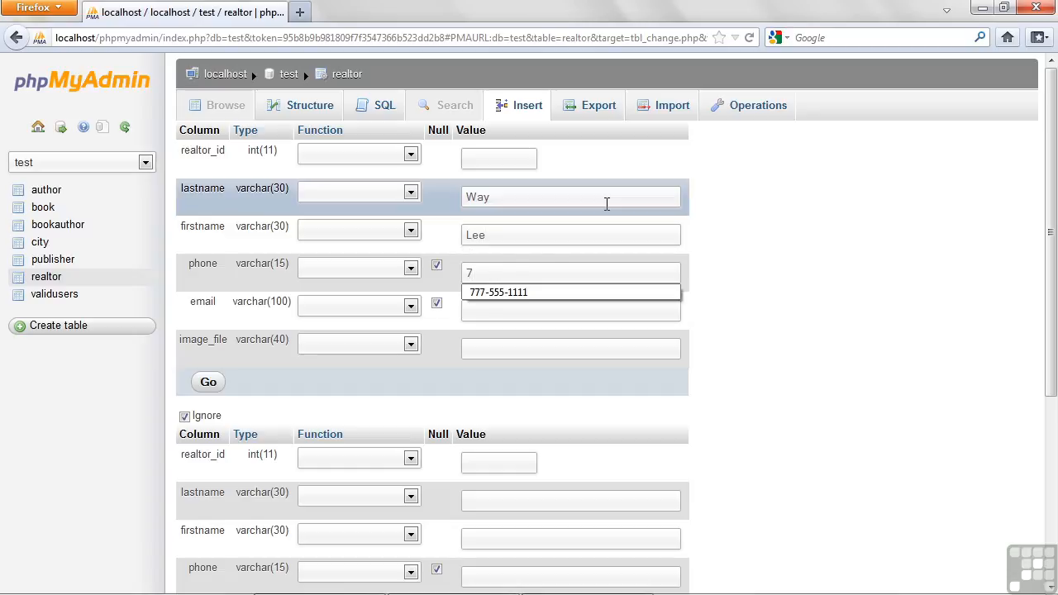
pyautogui.press('Down')
pyautogui.press('Return')
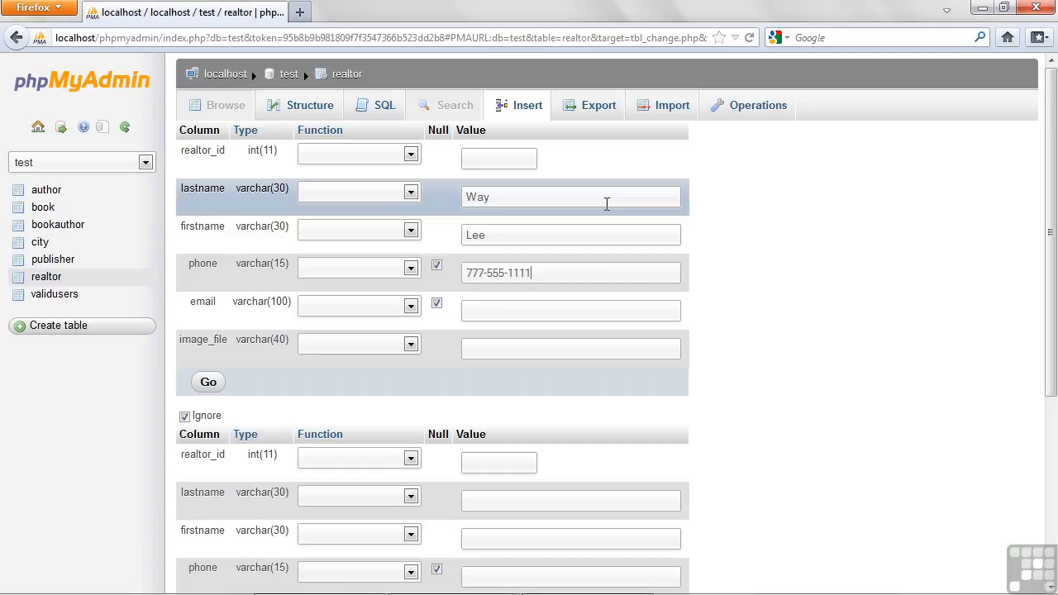
pyautogui.click(559, 321)
pyautogui.write('l')
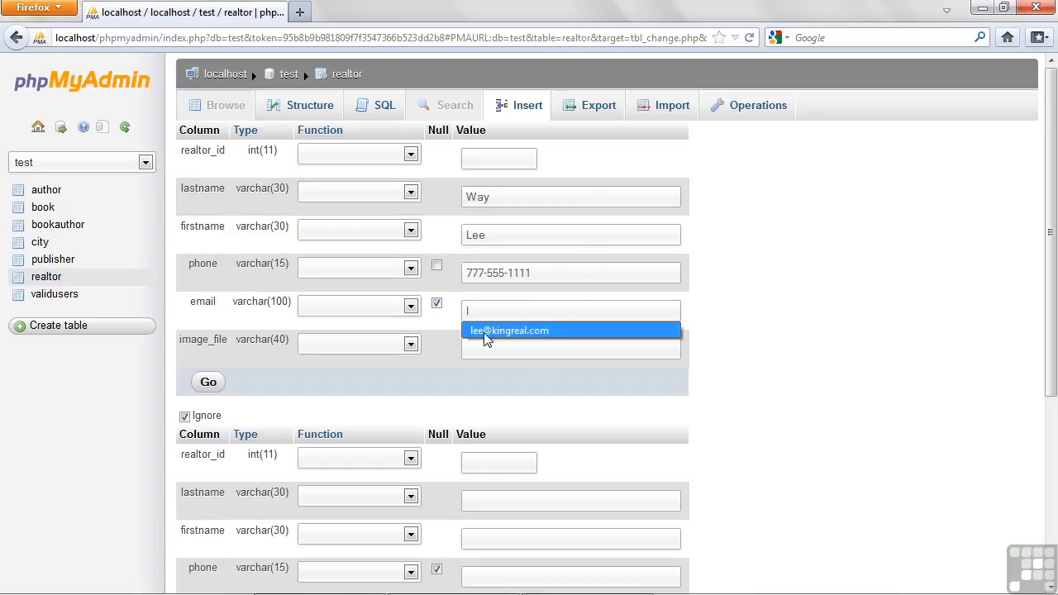
pyautogui.click(513, 331)
pyautogui.click(515, 346)
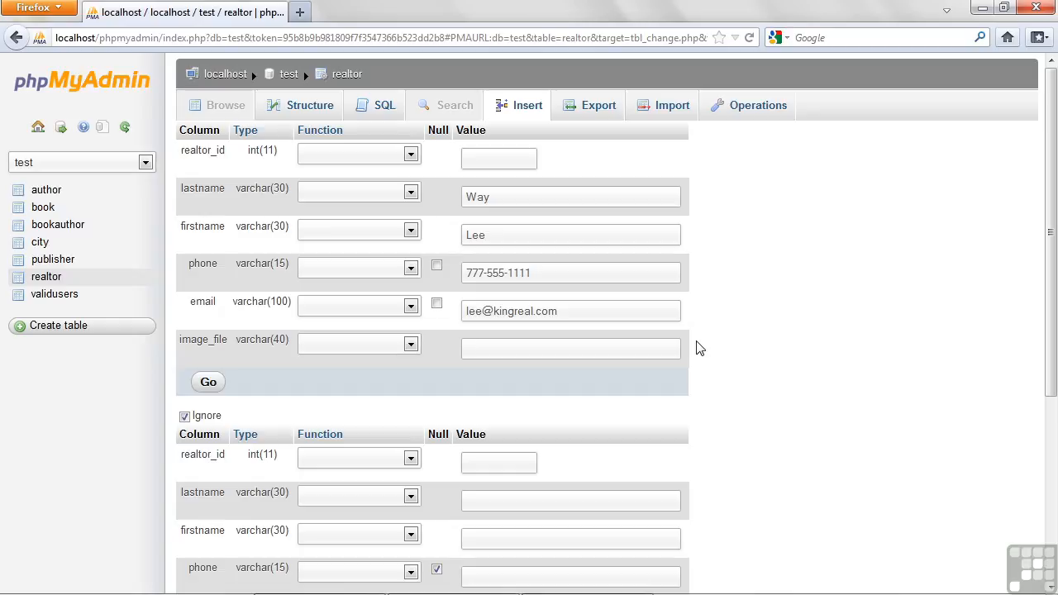
pyautogui.write('l')
pyautogui.press('Down')
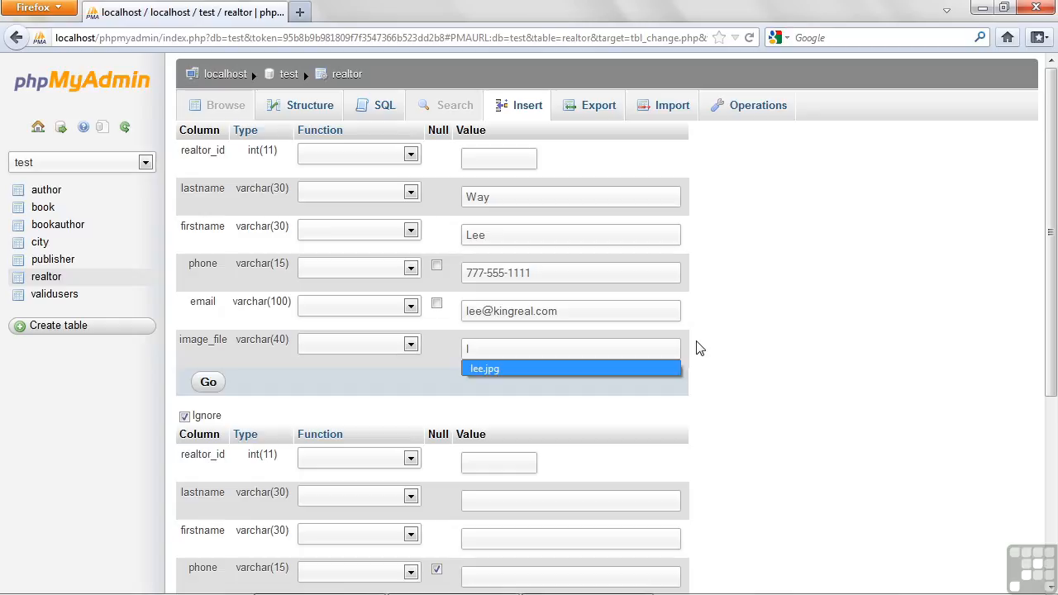
pyautogui.press('Return')
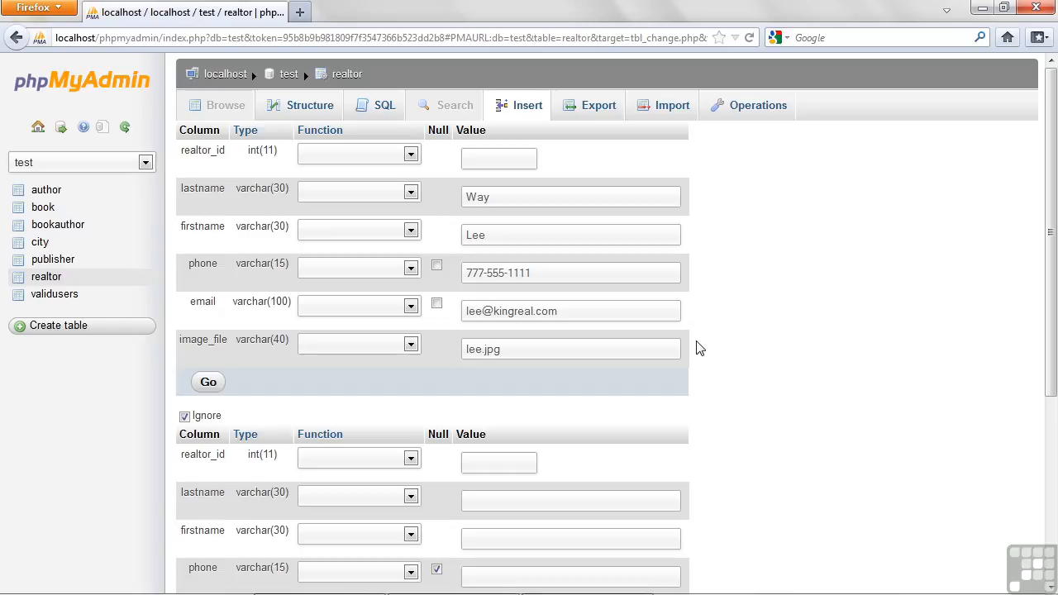
# Enter the second realtor's last name and first name in the second new row
pyautogui.scroll(-2, 760, 413)
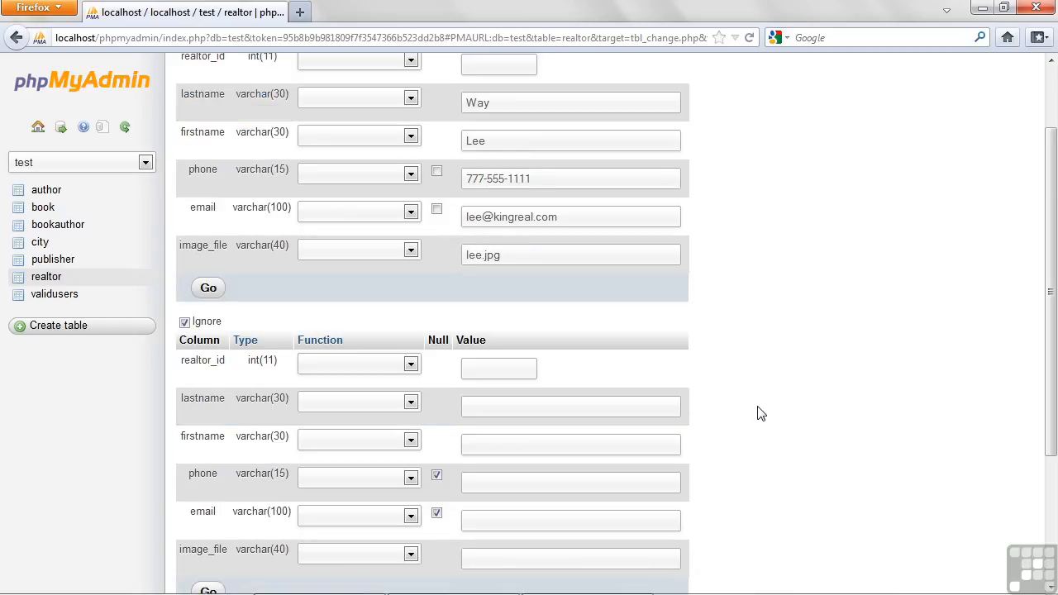
pyautogui.click(518, 408)
pyautogui.write('C')
pyautogui.click(508, 430)
pyautogui.click(504, 444)
pyautogui.write('M')
pyautogui.click(515, 465)
# Fill in the second realtor's phone number and email, and set image_file to mary.jpg
pyautogui.scroll(-4, 718, 426)
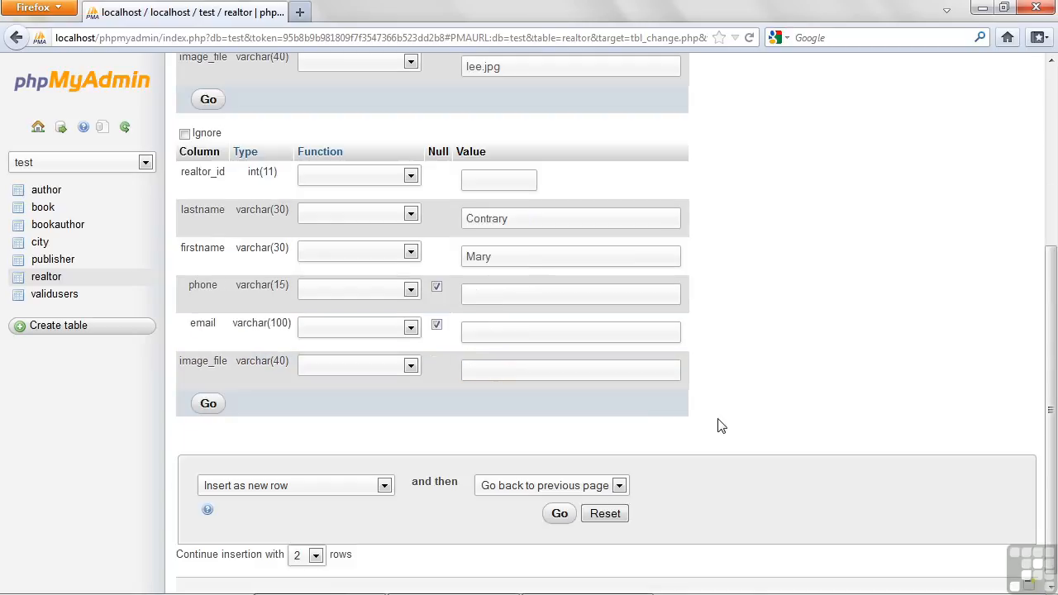
pyautogui.click(543, 291)
pyautogui.write('7')
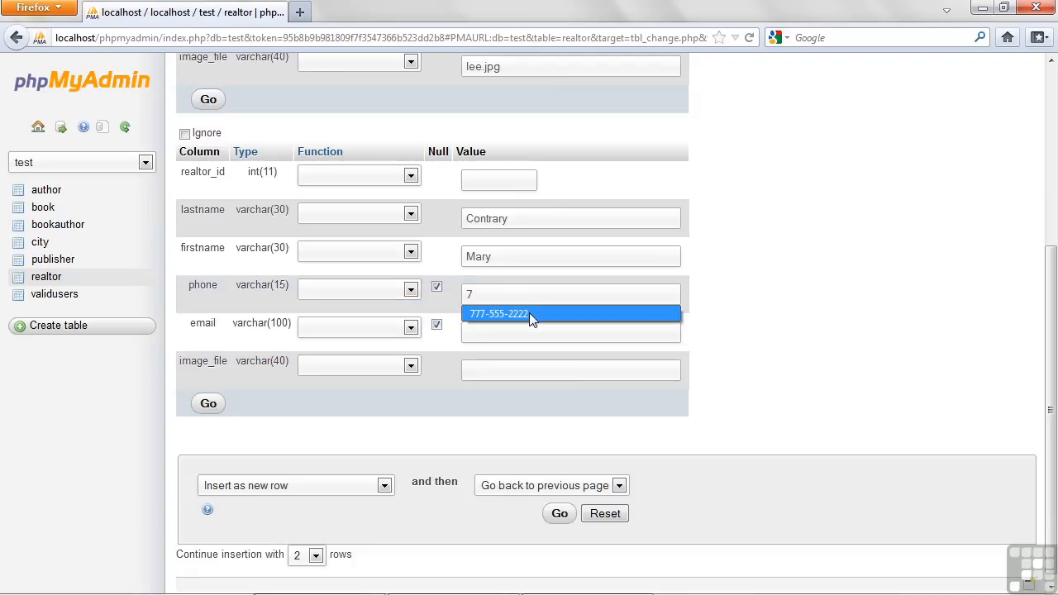
pyautogui.click(533, 315)
pyautogui.click(519, 328)
pyautogui.write('m')
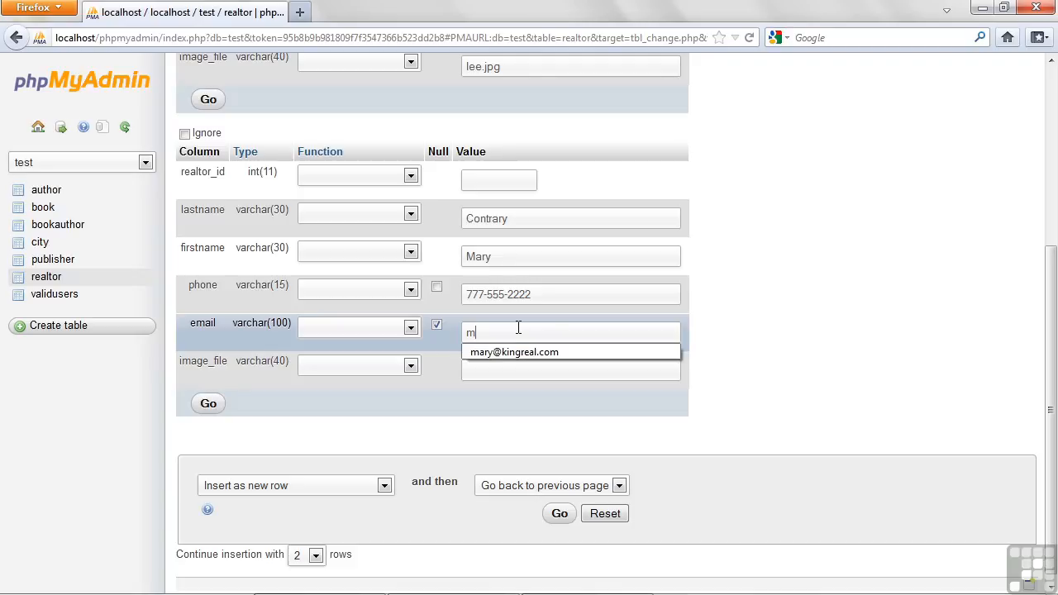
pyautogui.click(516, 352)
pyautogui.click(509, 370)
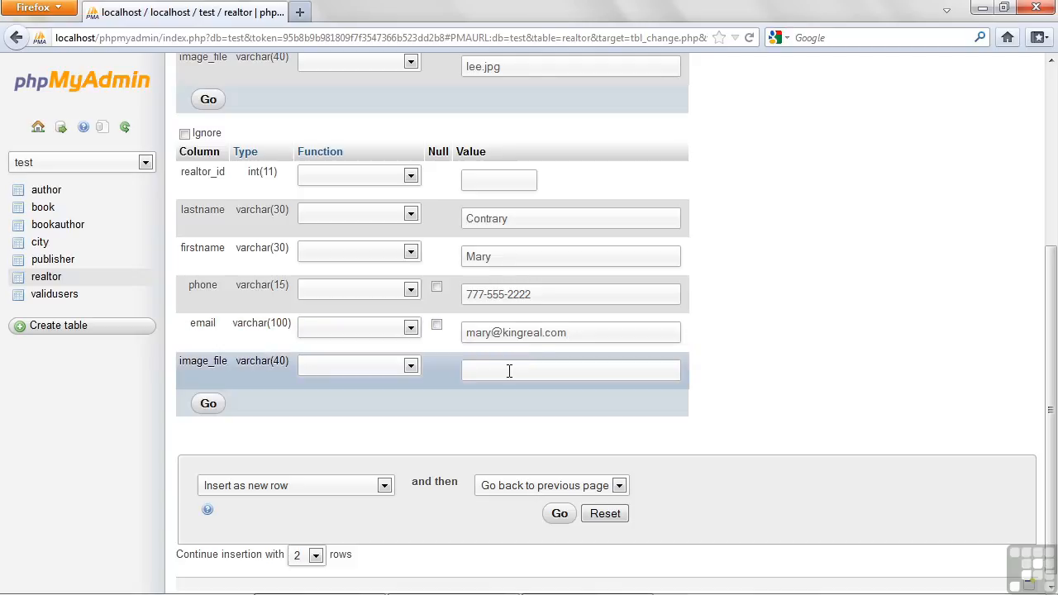
pyautogui.write('m')
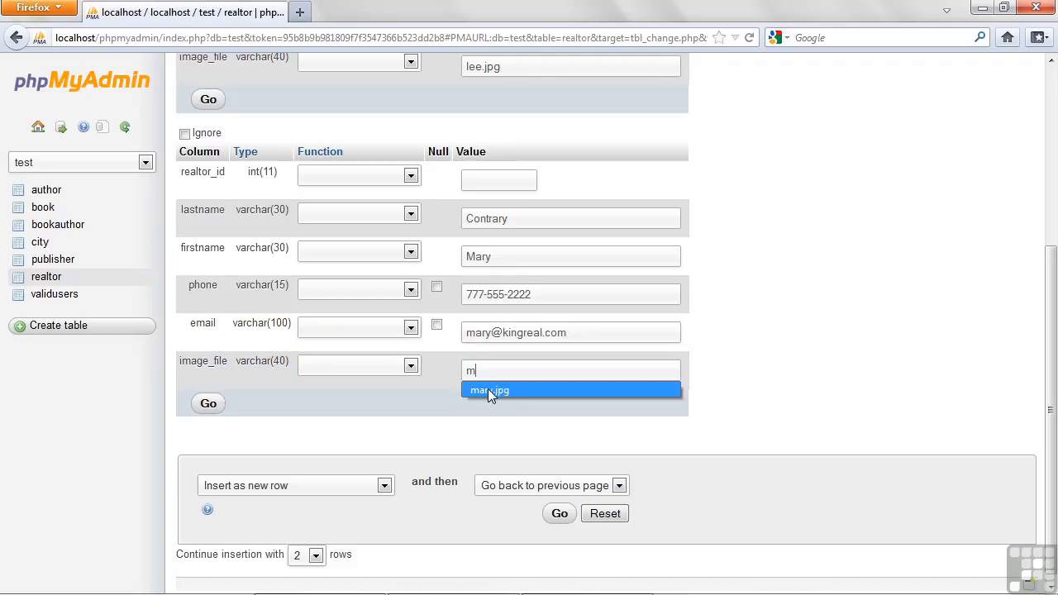
pyautogui.click(488, 389)
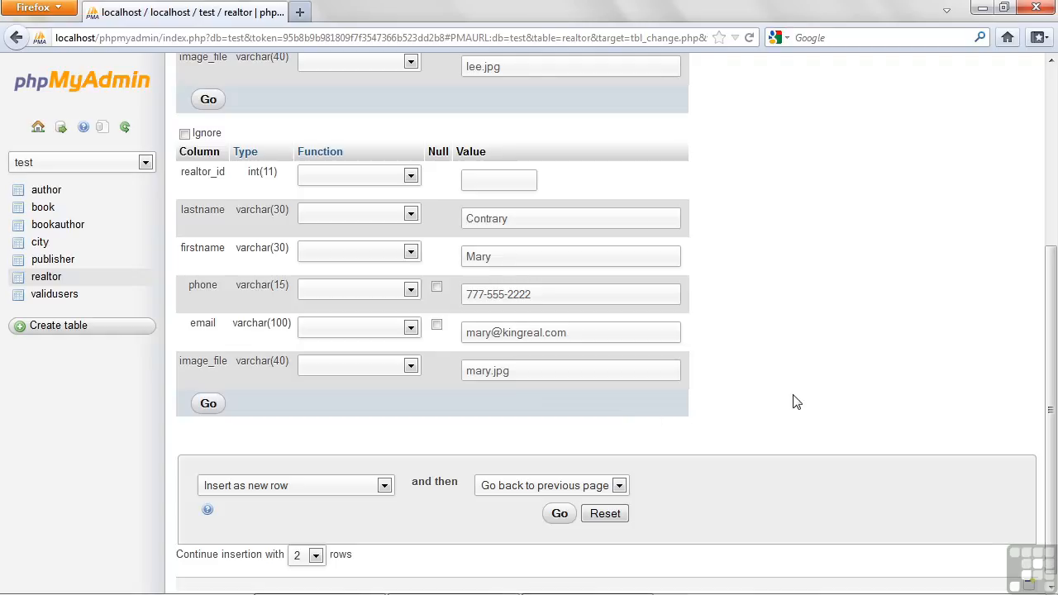
# Check both filled-in records and submit them as new rows of the realtor table
pyautogui.scroll(2, 795, 401)
pyautogui.scroll(2, 796, 401)
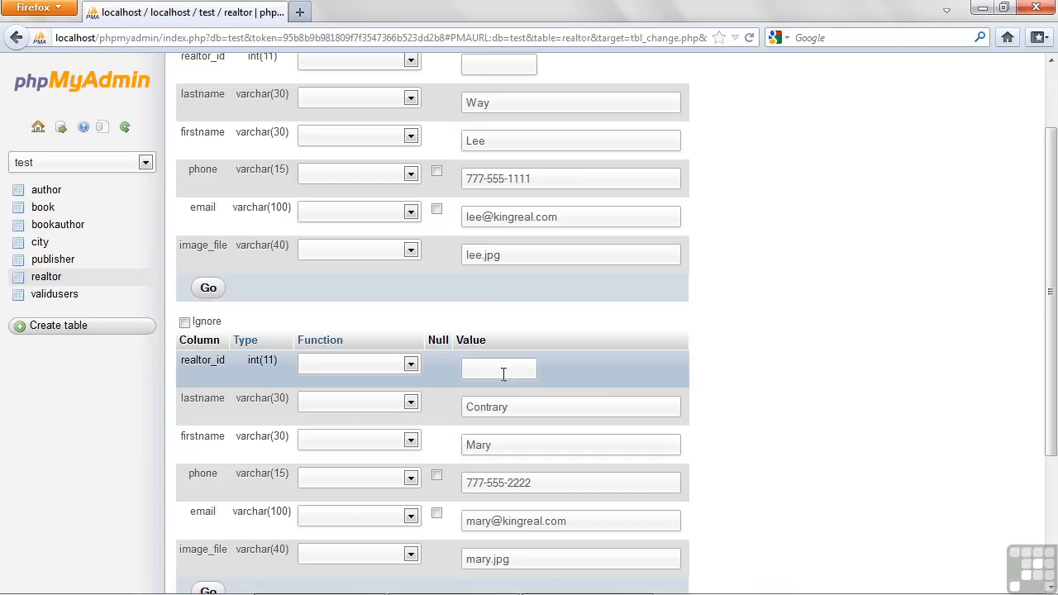
pyautogui.scroll(-4, 745, 382)
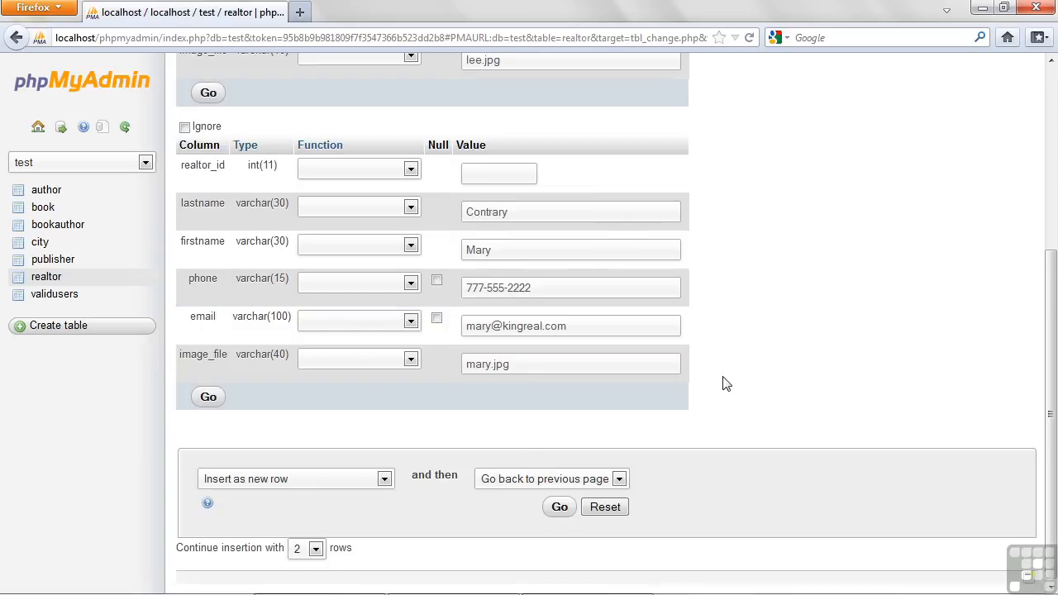
pyautogui.click(209, 398)
# Examine the NULL values for realtor_id in the generated INSERT statement, and browse the realtor table's rows
pyautogui.scroll(-2, 364, 445)
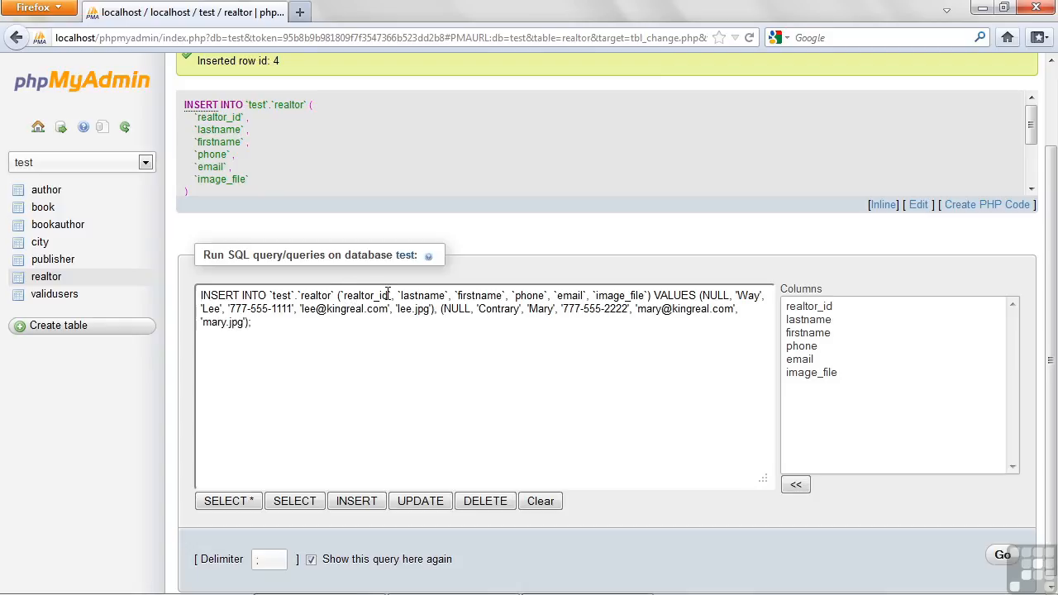
pyautogui.doubleClick(714, 296)
pyautogui.doubleClick(457, 308)
pyautogui.scroll(2, 417, 175)
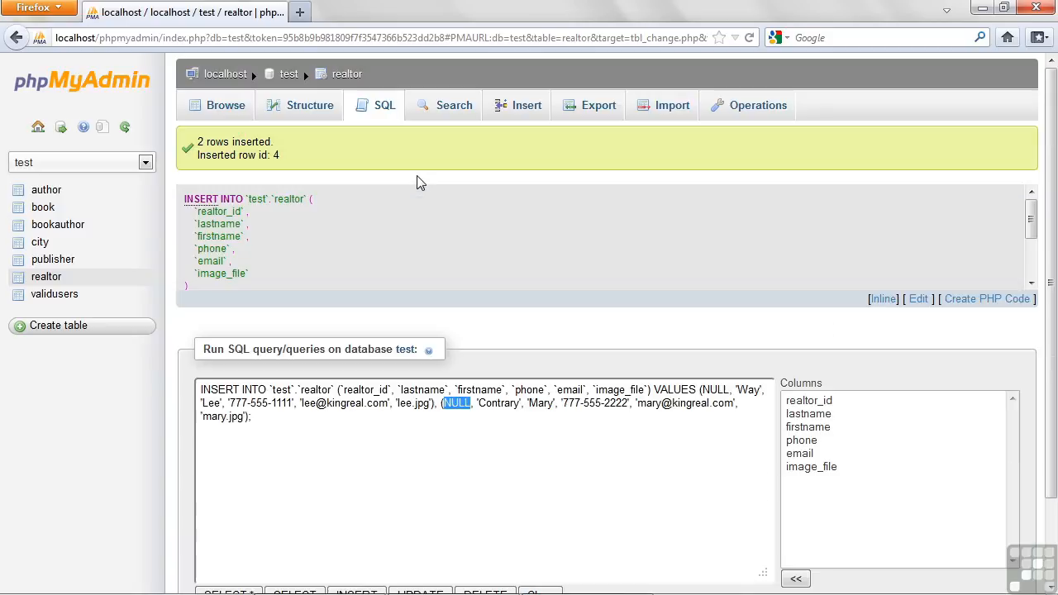
pyautogui.click(231, 107)
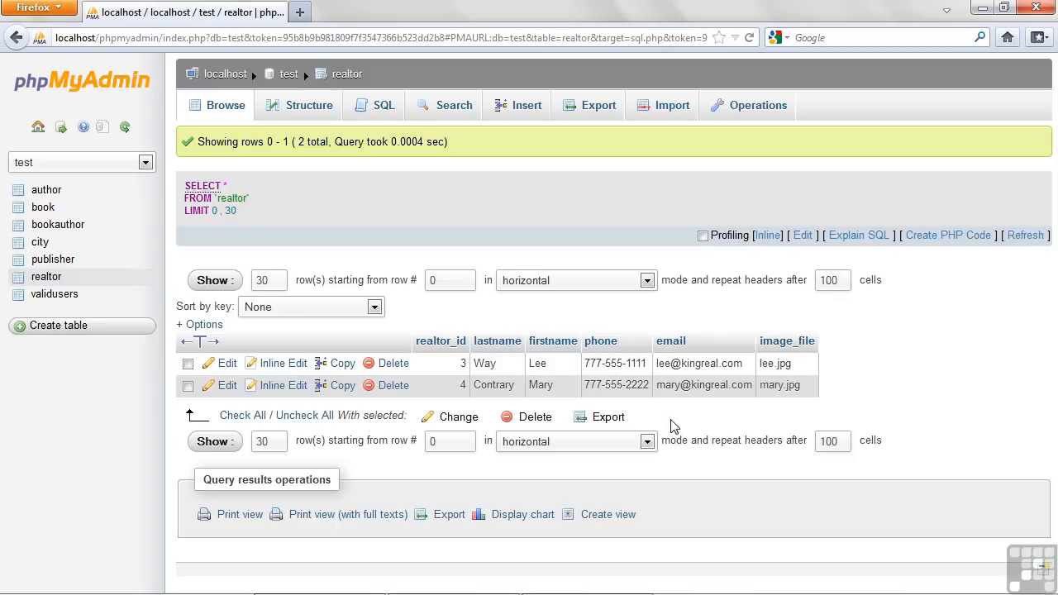
# Edit the row with realtor_id 3, changing the last two digits of its phone number to 22, and save it
pyautogui.click(227, 364)
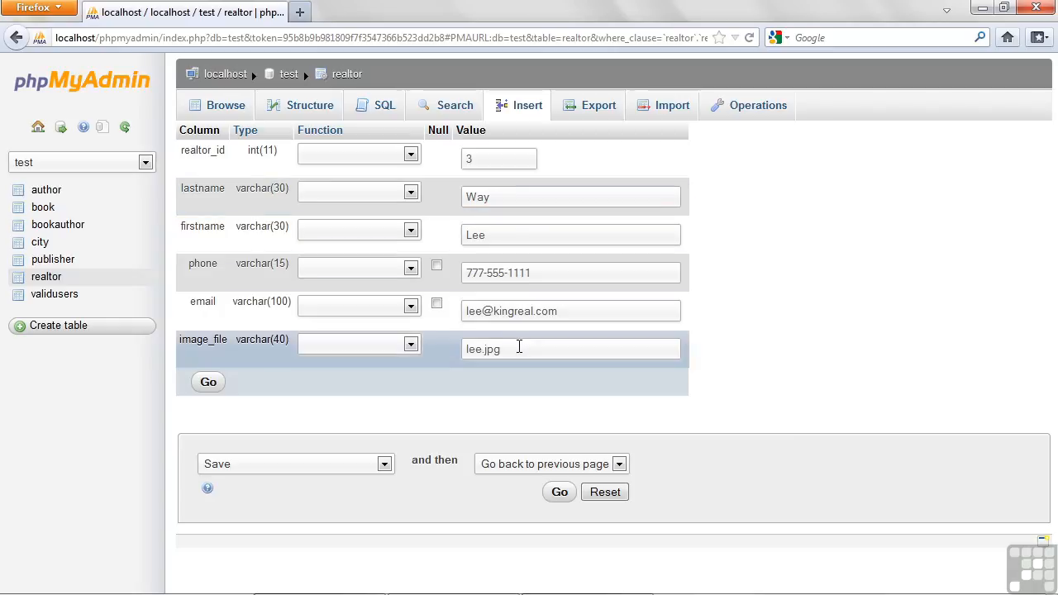
pyautogui.click(539, 278)
pyautogui.press('BackSpace')
pyautogui.press('BackSpace')
pyautogui.write('22')
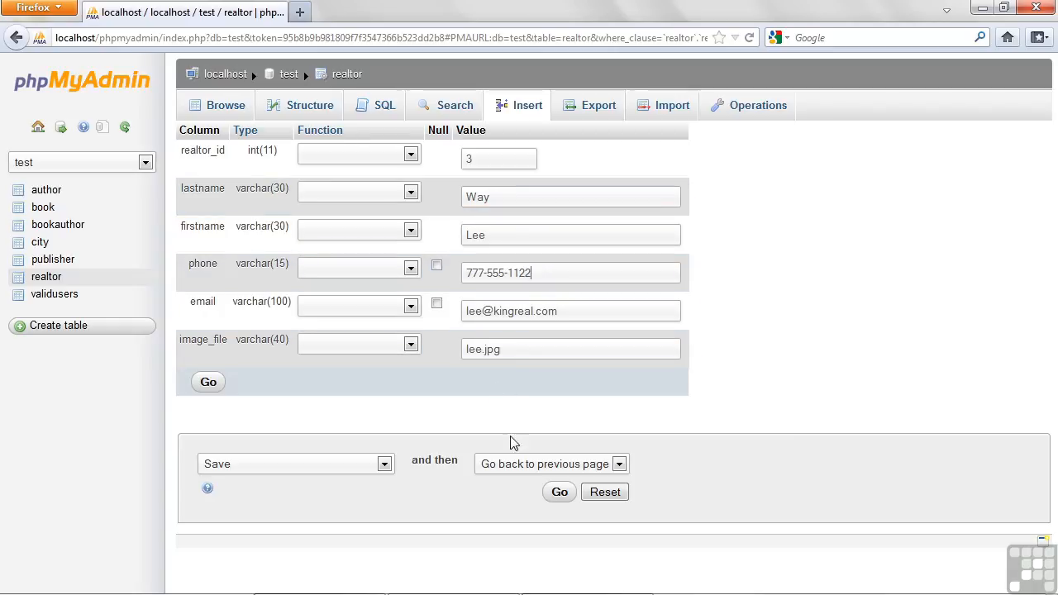
pyautogui.click(559, 492)
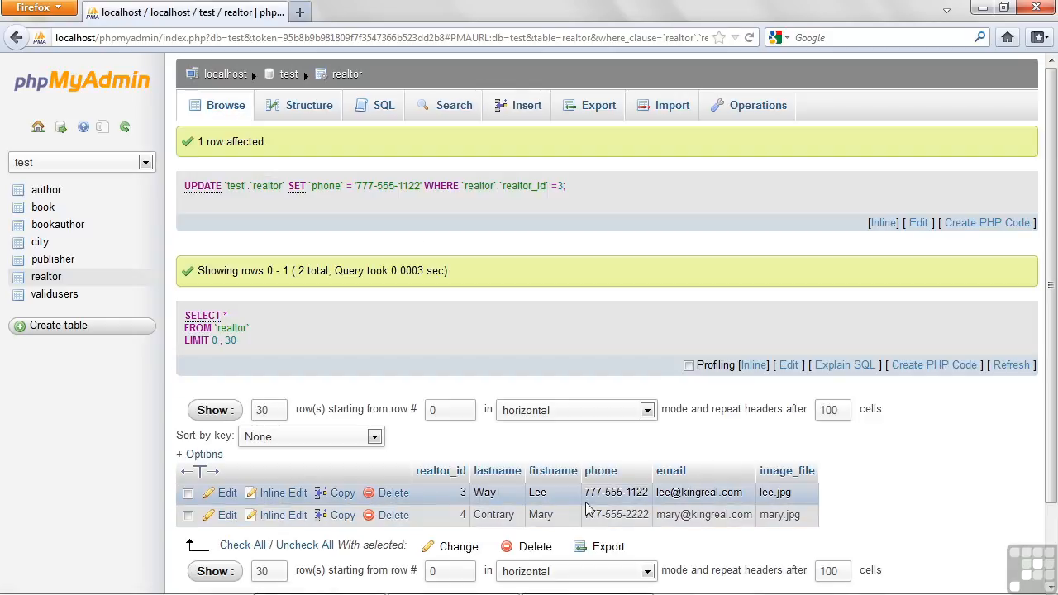
# Use inline editing on the row with realtor_id 3 to set its phone number's last two digits to 11 and save
pyautogui.click(273, 493)
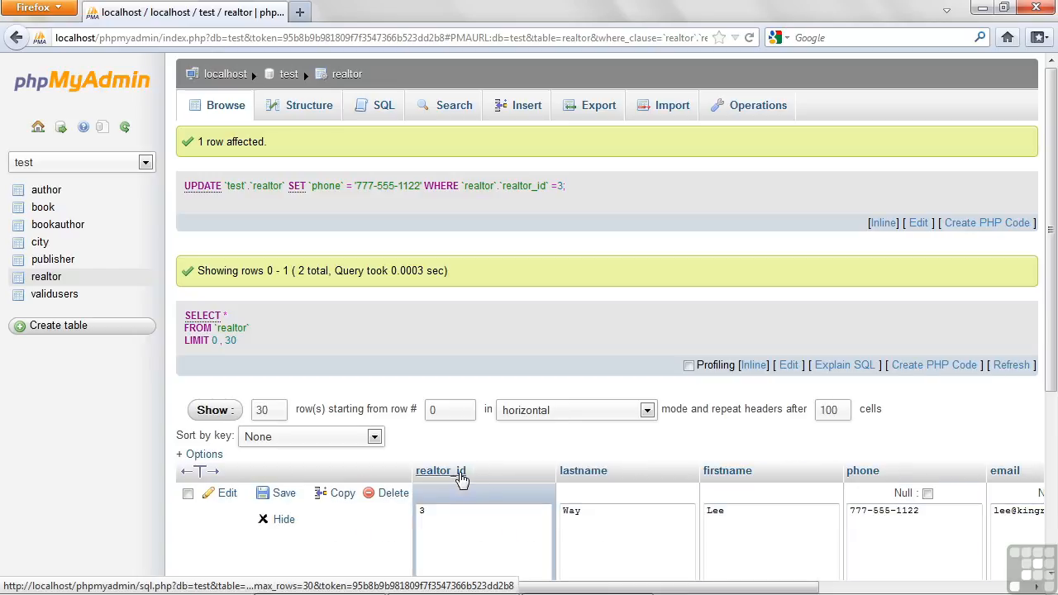
pyautogui.scroll(-4, 456, 483)
pyautogui.moveTo(534, 587); pyautogui.dragTo(691, 586)
pyautogui.click(750, 328)
pyautogui.press('BackSpace')
pyautogui.press('BackSpace')
pyautogui.write('11')
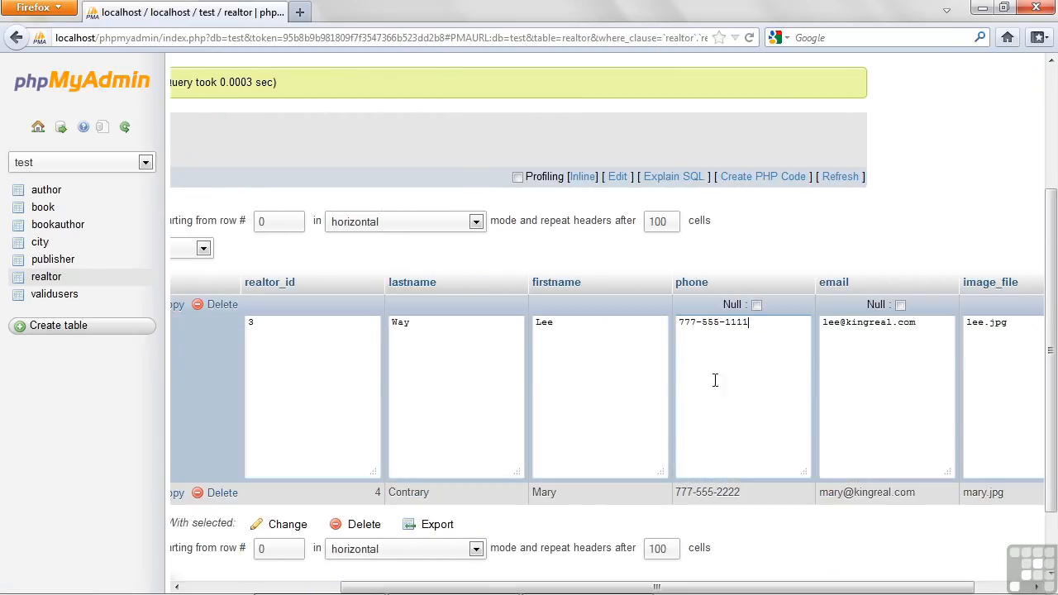
pyautogui.moveTo(560, 584); pyautogui.dragTo(285, 583)
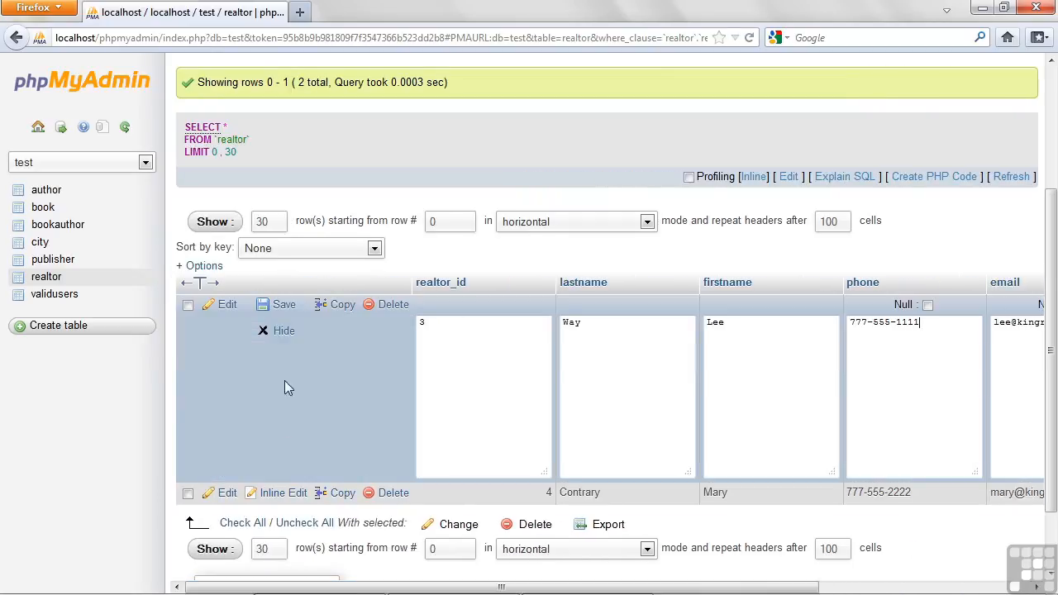
pyautogui.click(281, 306)
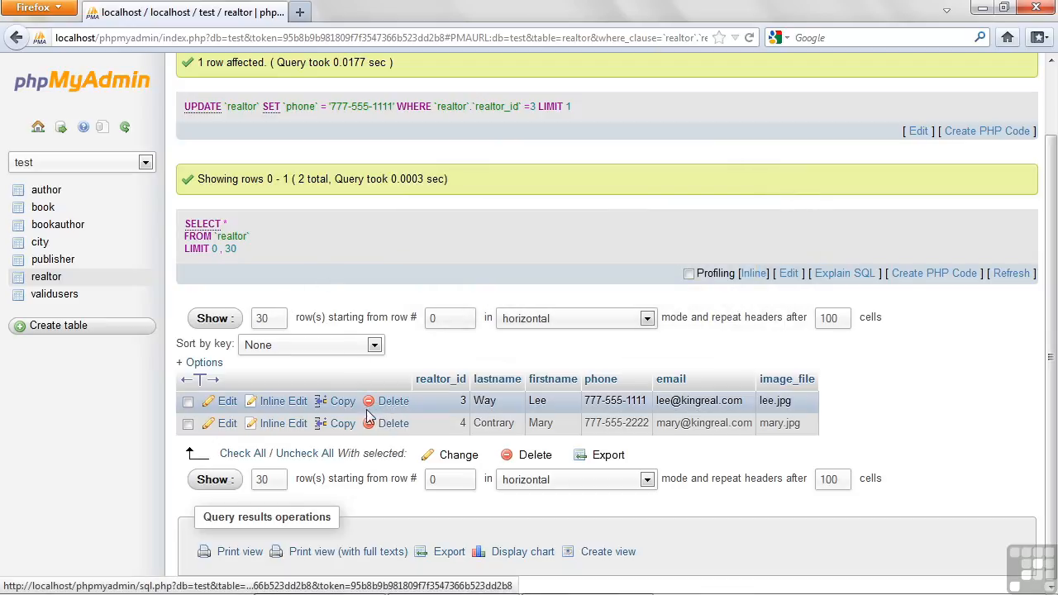
pyautogui.click(188, 402)
pyautogui.click(189, 425)
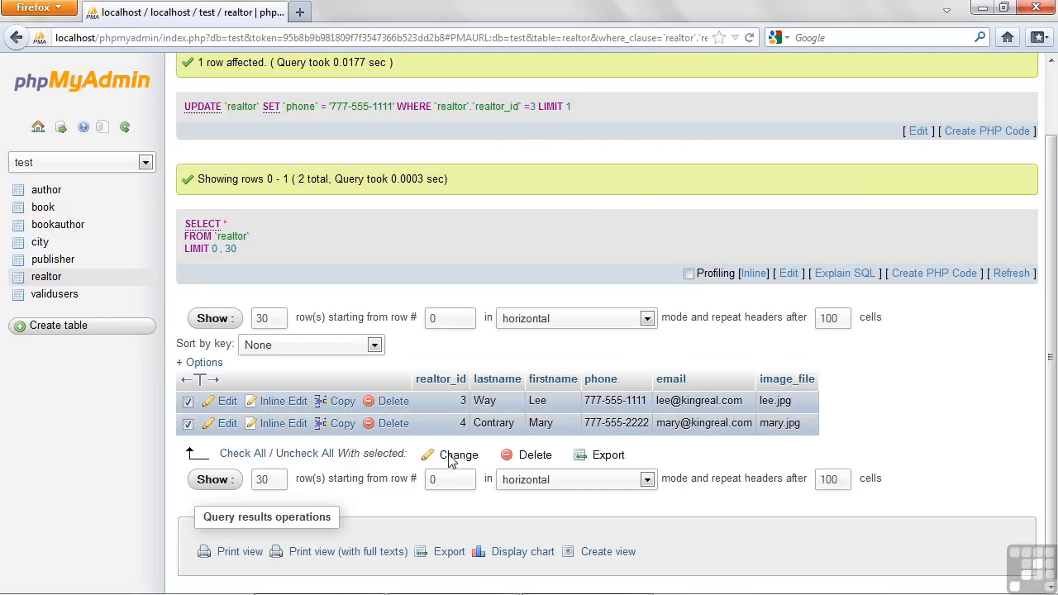
pyautogui.click(189, 403)
pyautogui.click(190, 426)
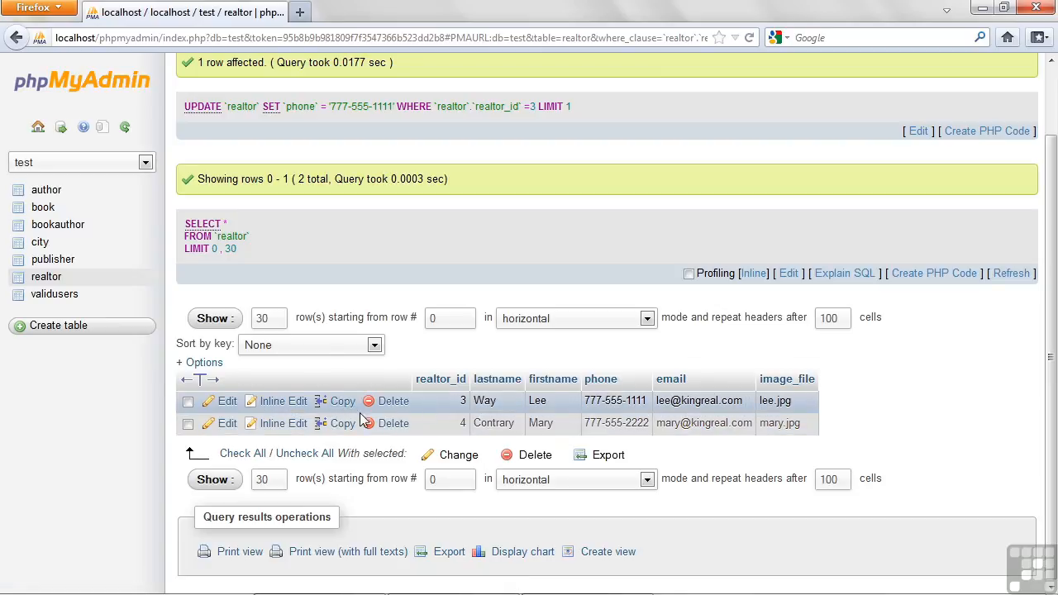
# Open a copy of the row with realtor_id 4 as a new record, and return to browsing without inserting it
pyautogui.click(343, 429)
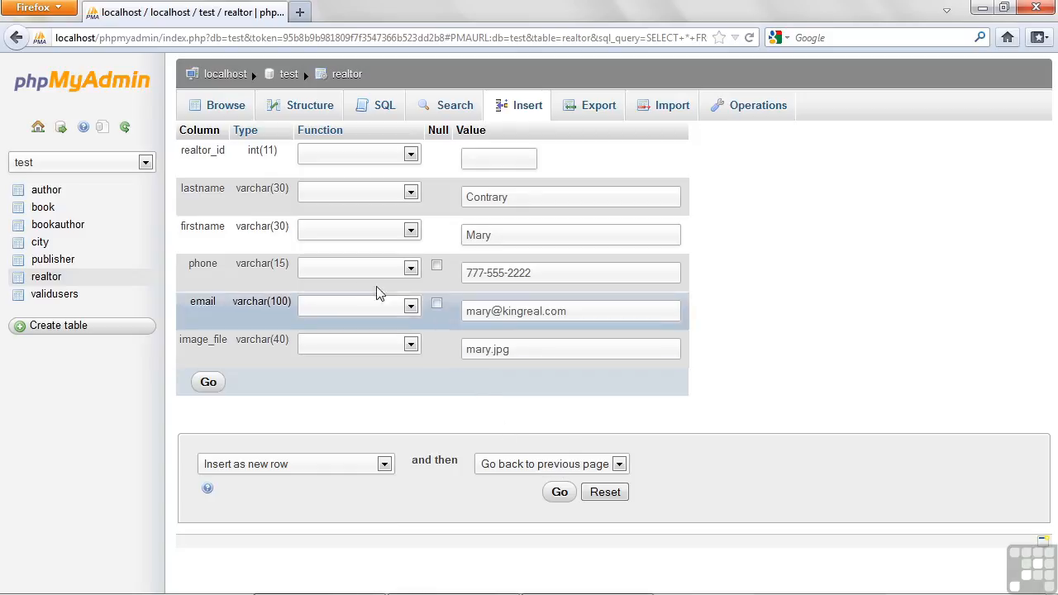
pyautogui.click(239, 114)
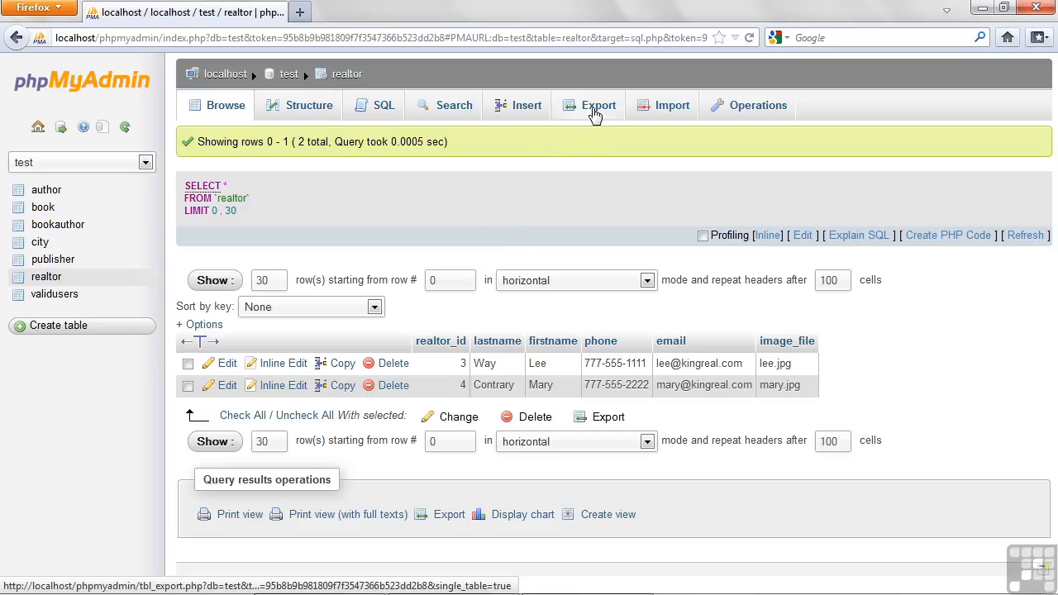
# Set up a custom export of the realtor table to a file, with realtor as the file name template
pyautogui.click(595, 114)
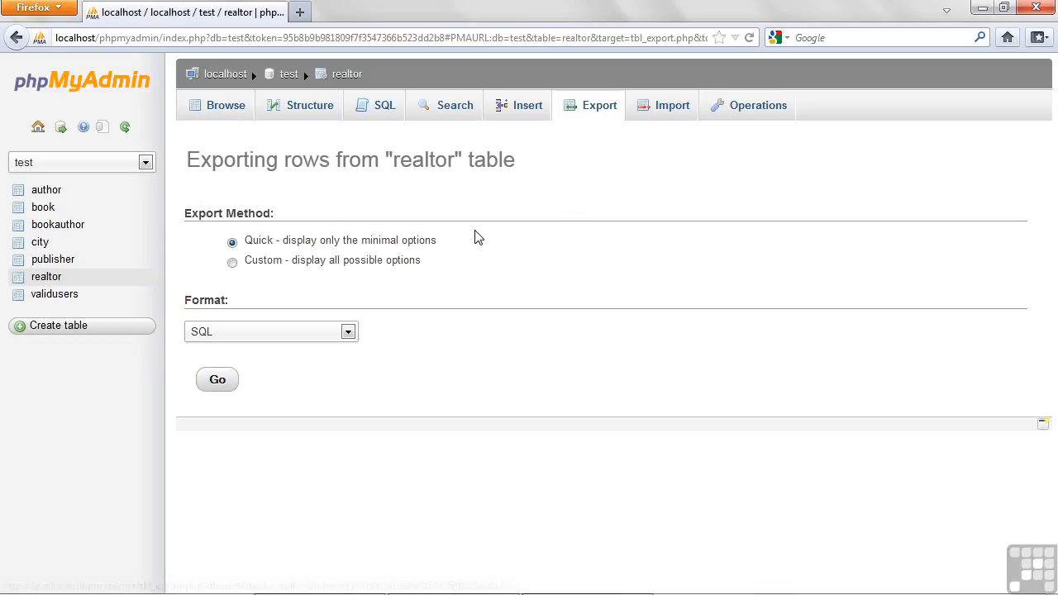
pyautogui.click(237, 264)
pyautogui.scroll(-2, 544, 348)
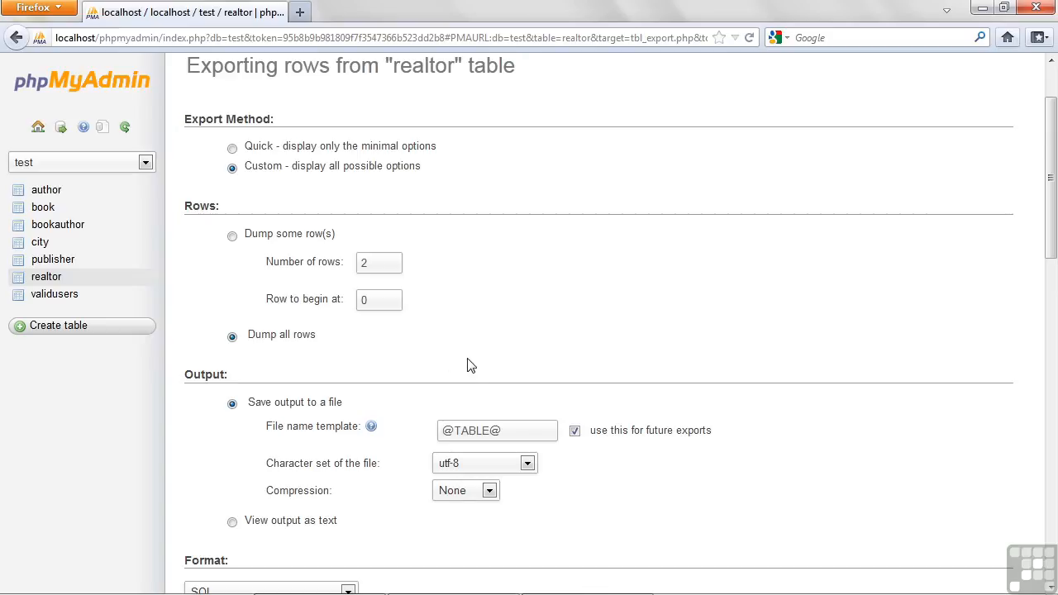
pyautogui.scroll(-2, 576, 353)
pyautogui.scroll(-2, 704, 414)
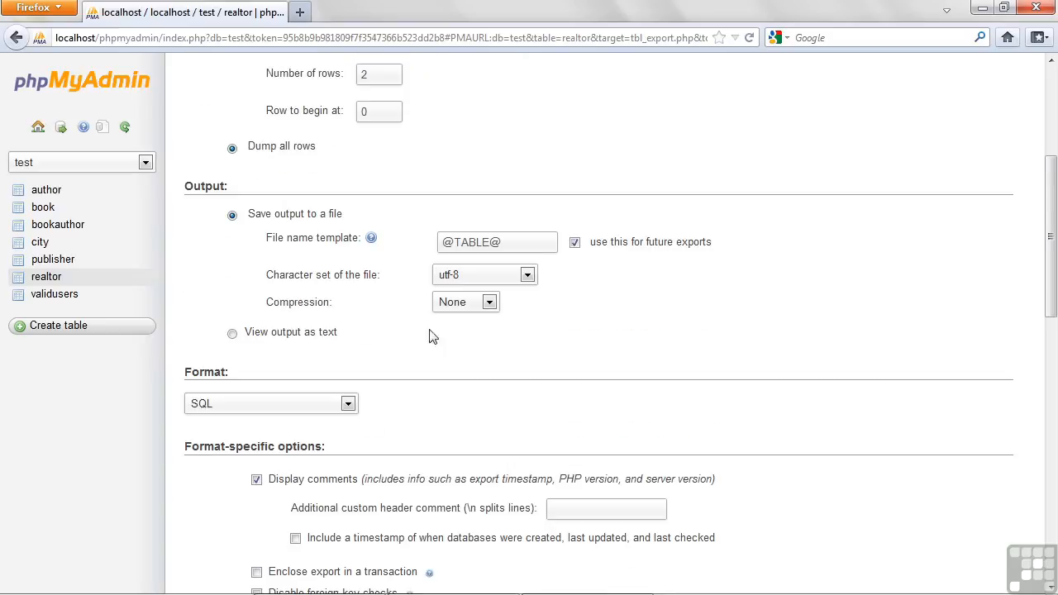
pyautogui.tripleClick(482, 242)
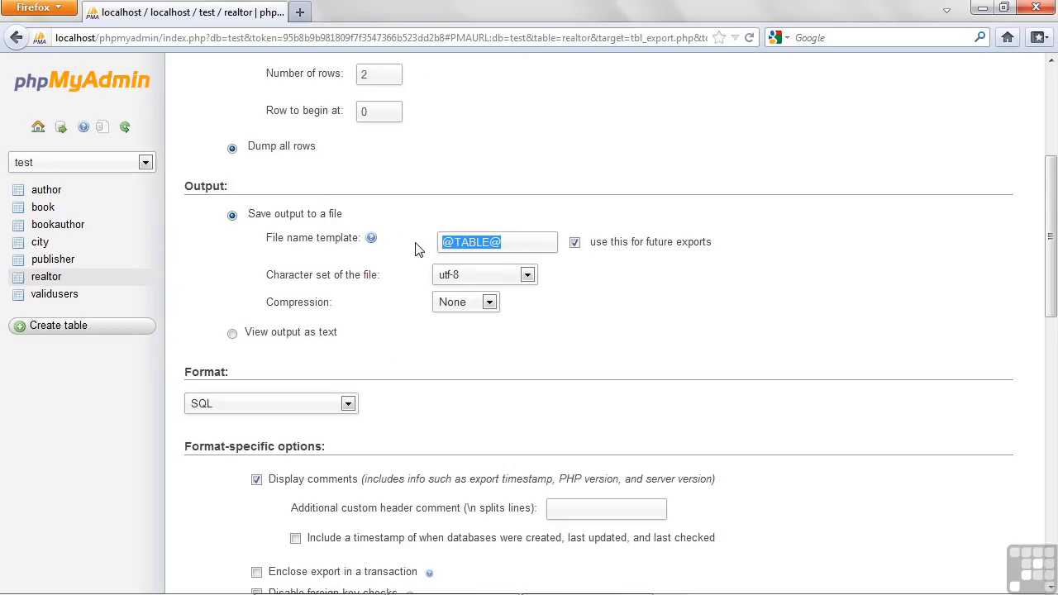
pyautogui.write('realtor')
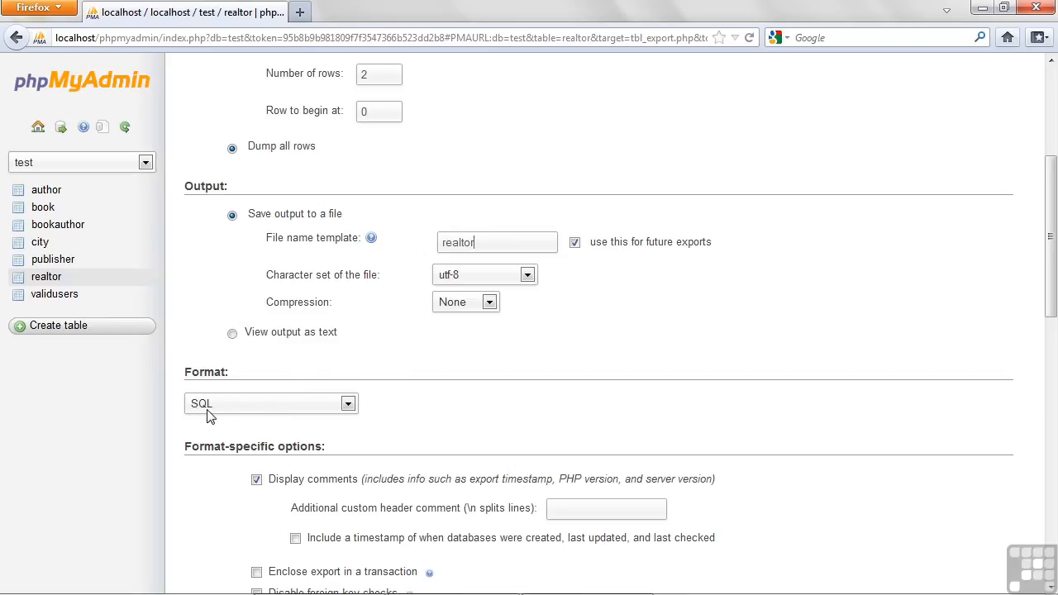
# Keep the SQL format, add the DROP TABLE statement, and turn off the CREATE PROCEDURE / FUNCTION / EVENT statement and enclosing names with backquotes
pyautogui.click(348, 408)
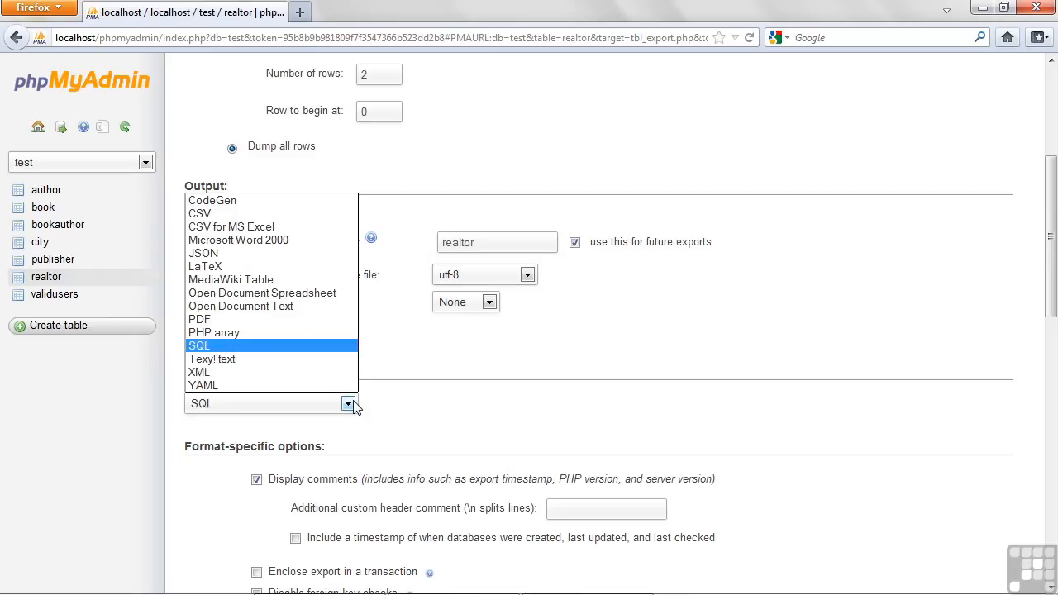
pyautogui.click(415, 369)
pyautogui.scroll(-4, 460, 396)
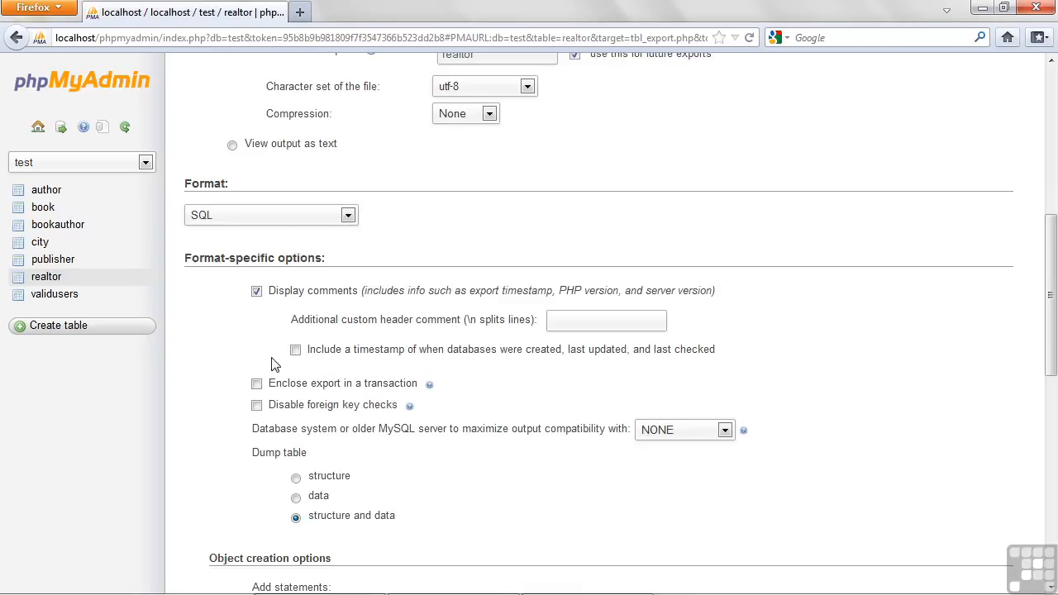
pyautogui.scroll(-2, 483, 407)
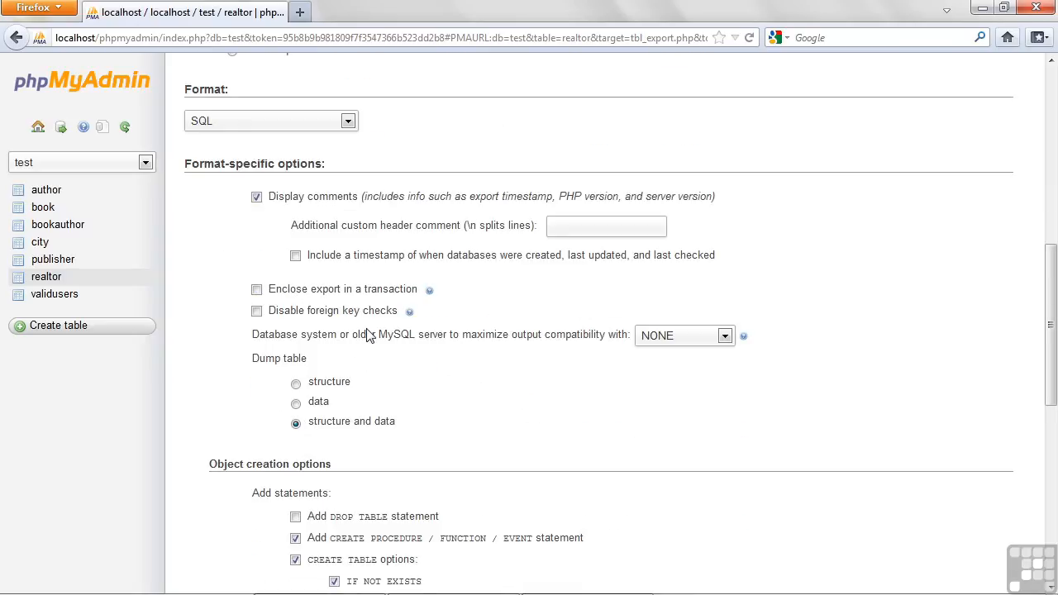
pyautogui.scroll(-2, 436, 391)
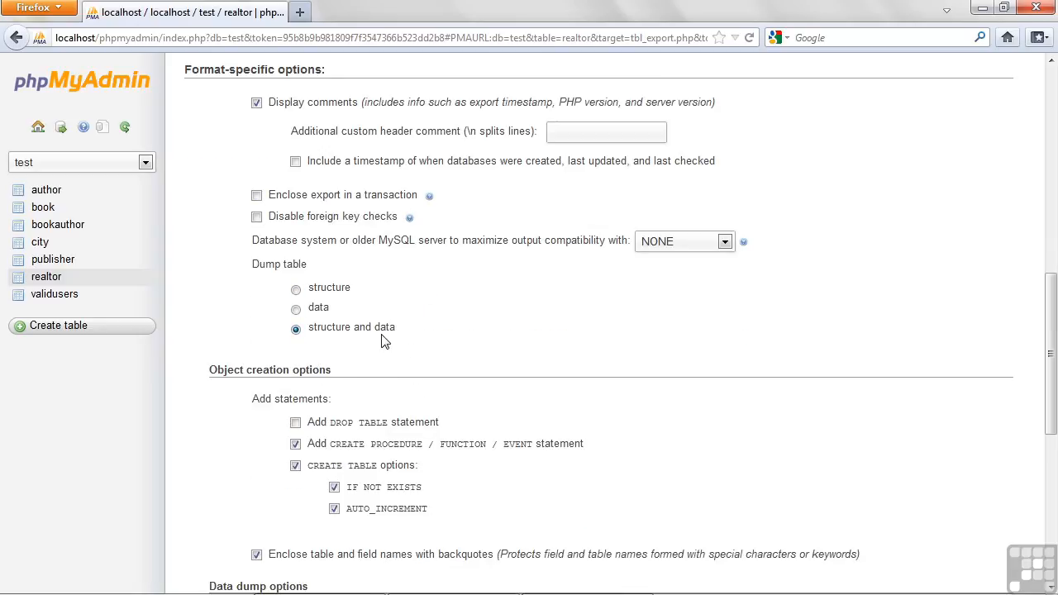
pyautogui.scroll(-2, 508, 354)
pyautogui.click(295, 330)
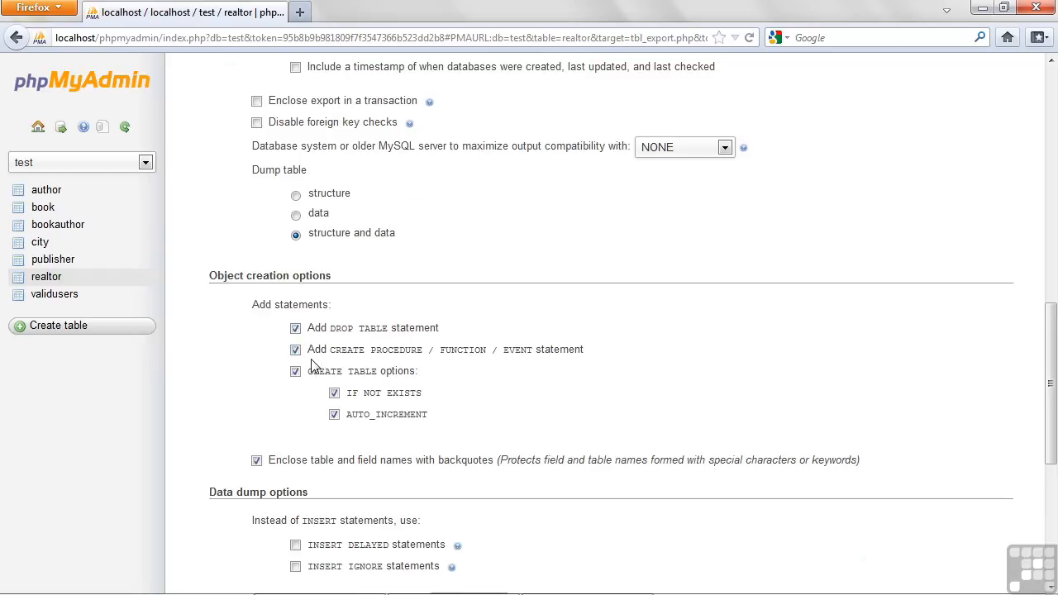
pyautogui.click(296, 350)
pyautogui.scroll(-2, 554, 356)
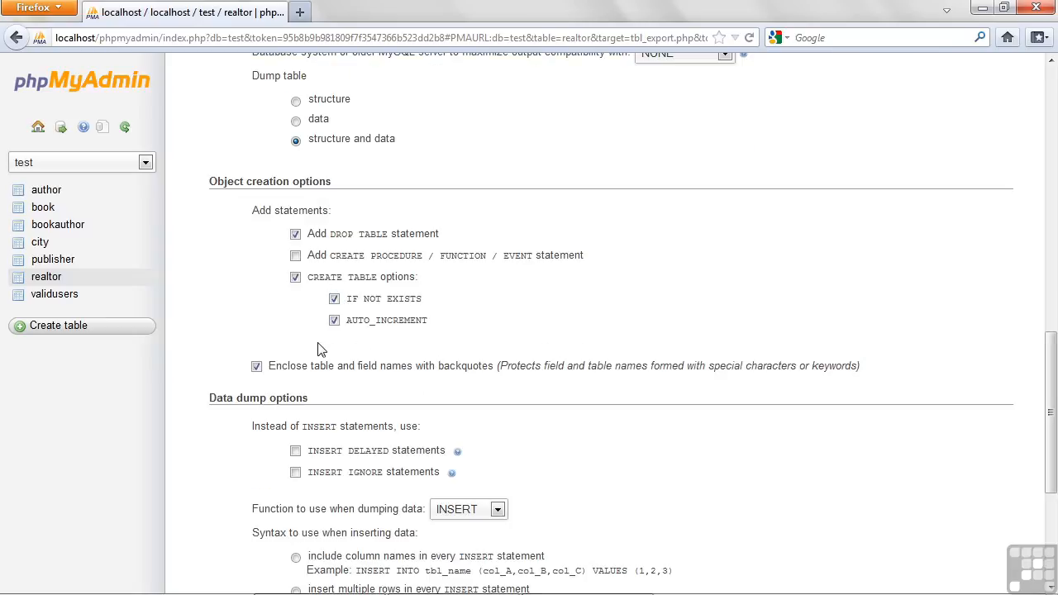
pyautogui.scroll(-2, 446, 400)
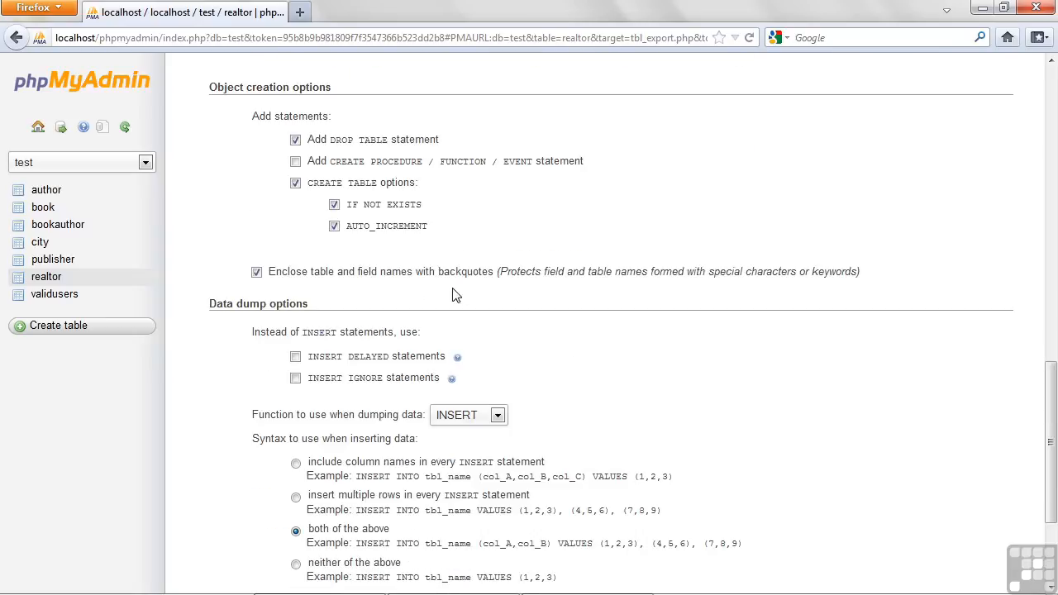
pyautogui.click(257, 273)
# Run the export with the remaining data dump options as they are and save the resulting SQL file
pyautogui.scroll(-2, 516, 314)
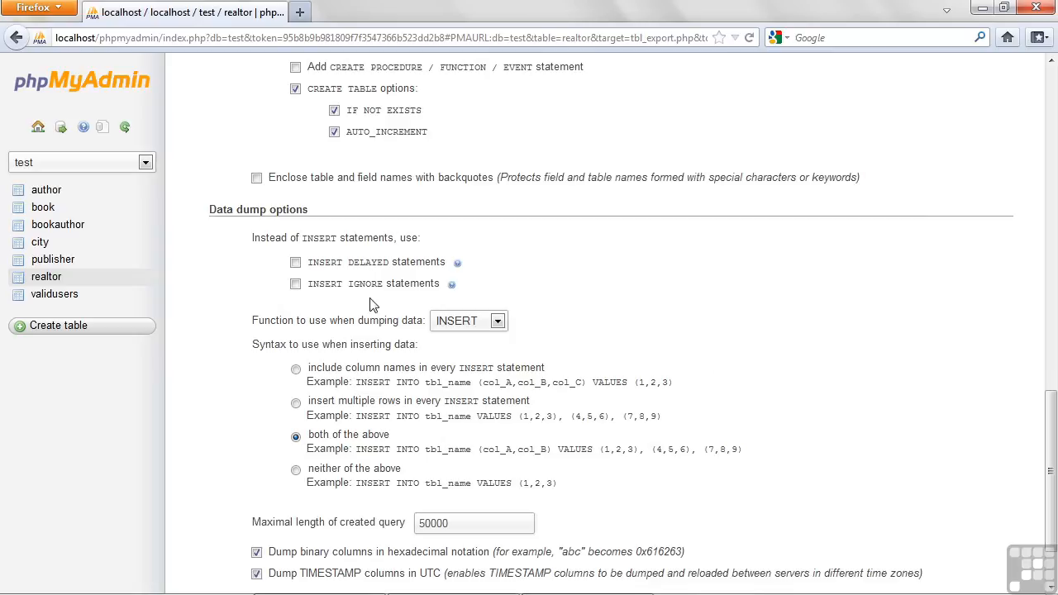
pyautogui.scroll(-2, 257, 397)
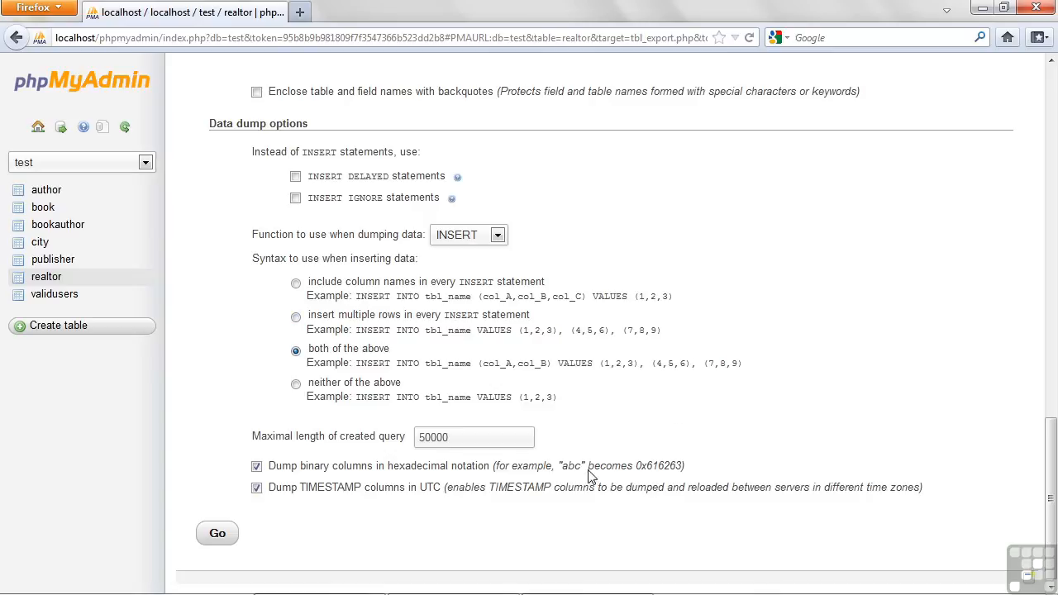
pyautogui.click(218, 535)
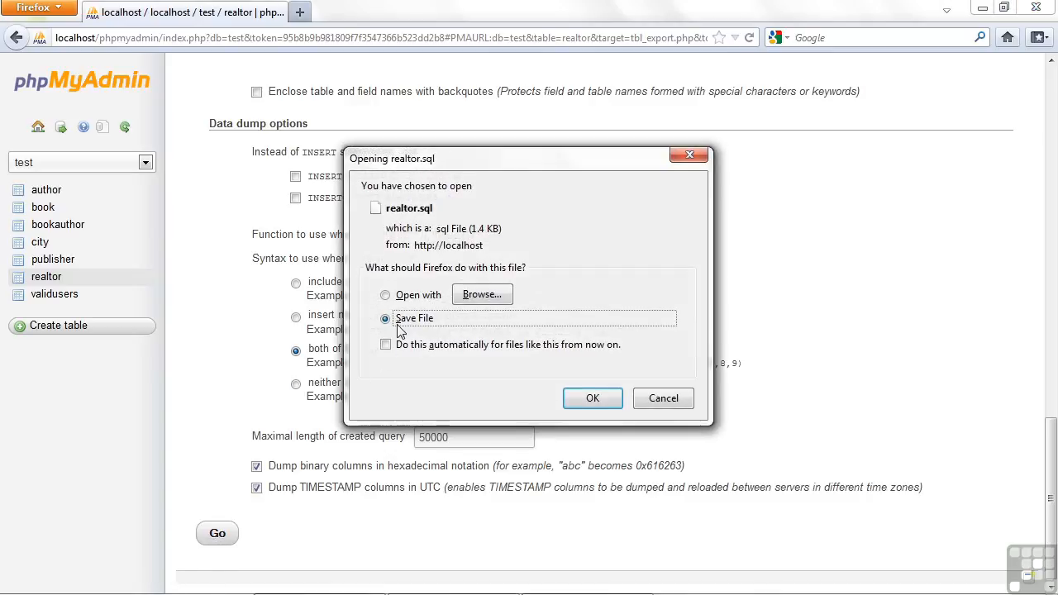
pyautogui.click(593, 399)
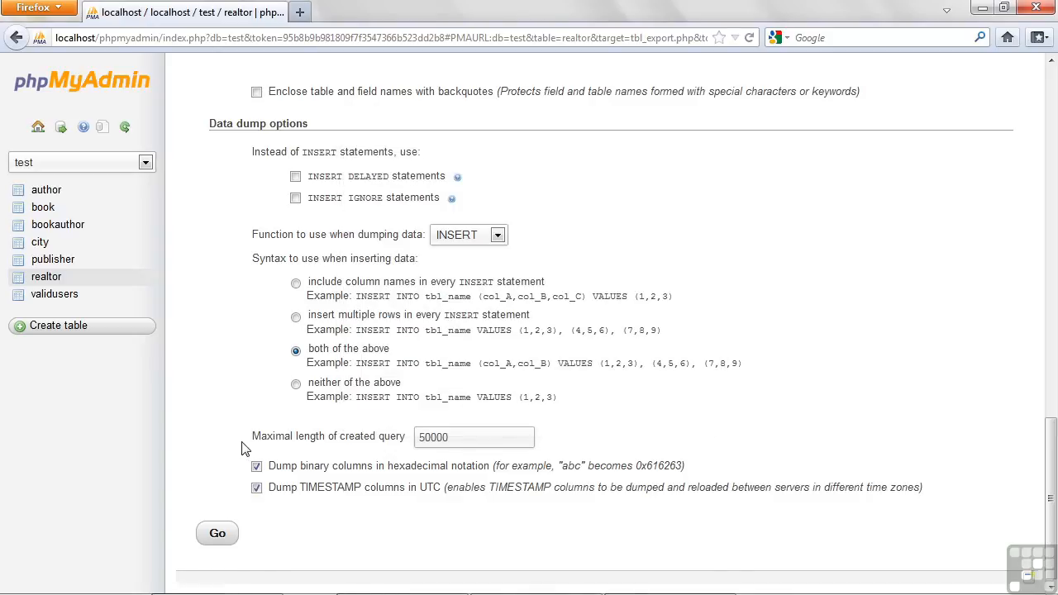
# Switch to the Downloads folder and open the exported file realtor(1).sql in TextPad
pyautogui.moveTo(490, 593)
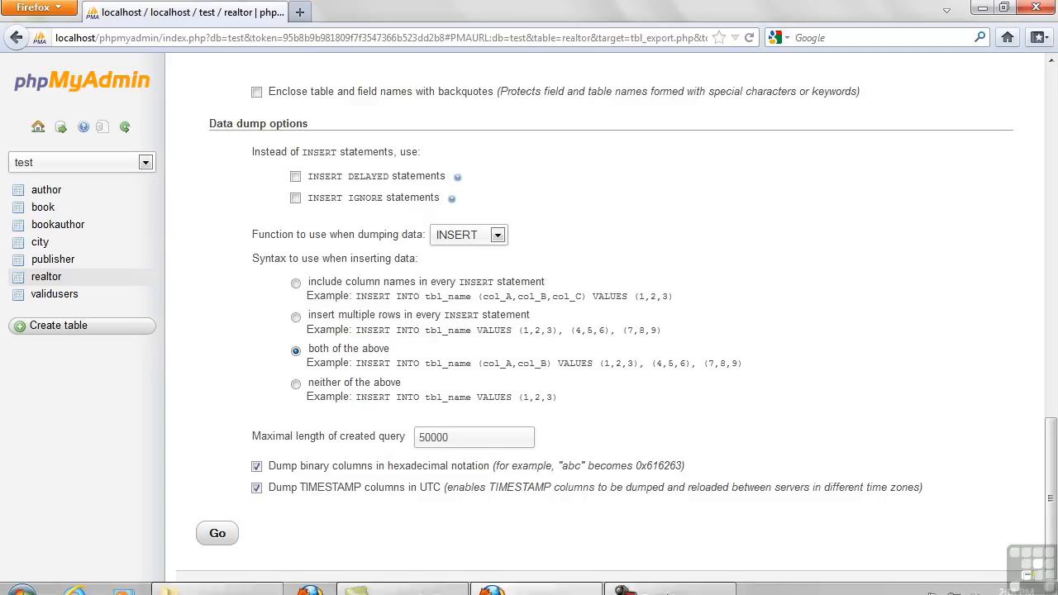
pyautogui.click(256, 586)
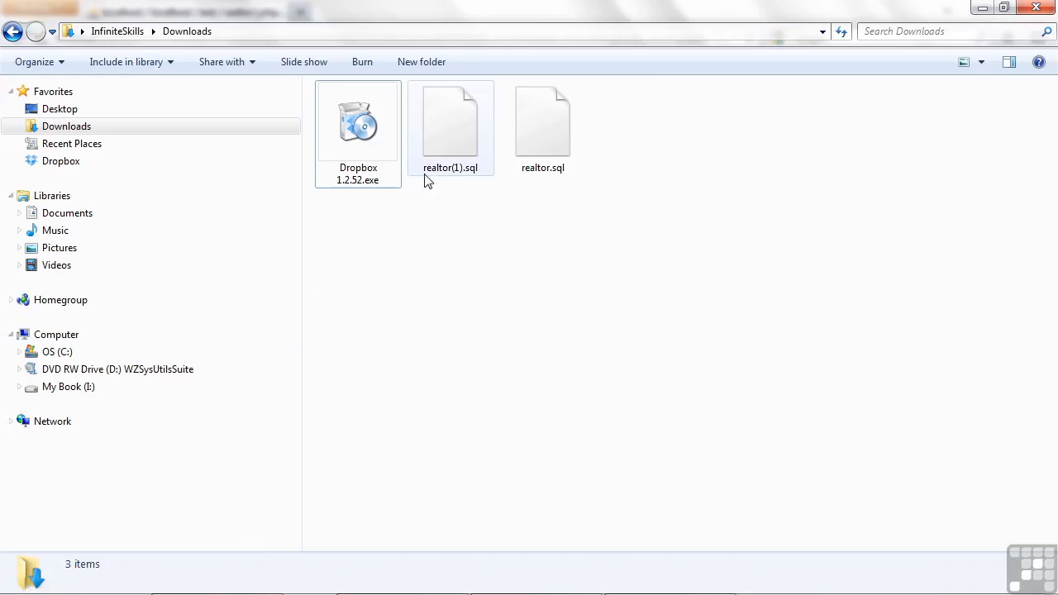
pyautogui.rightClick(468, 136)
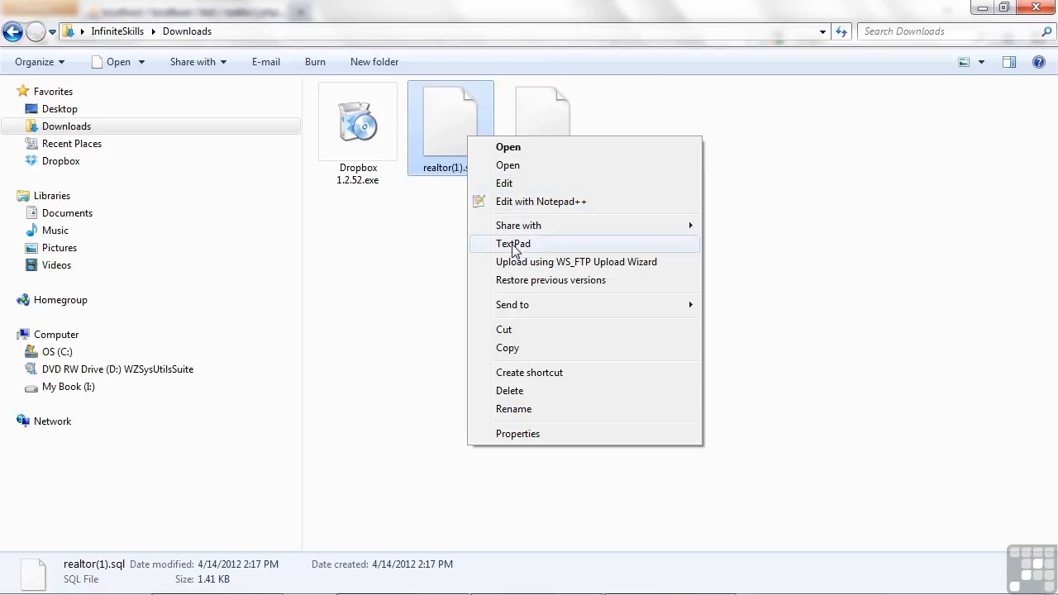
pyautogui.click(513, 244)
# Examine the SQL dump's header comments, including the host, generation time, and server and PHP versions
pyautogui.click(614, 182)
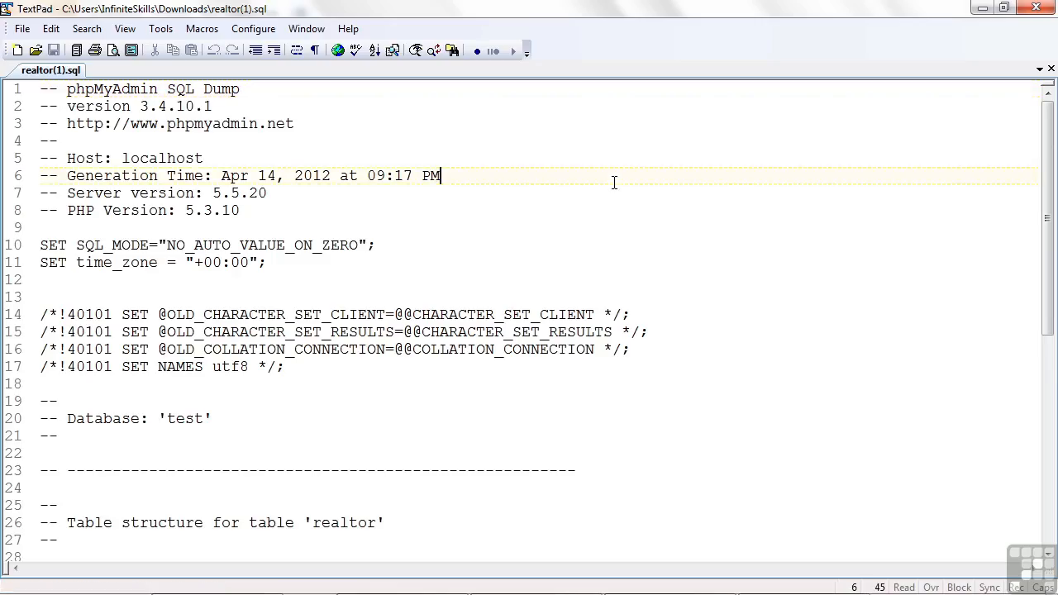
pyautogui.click(553, 449)
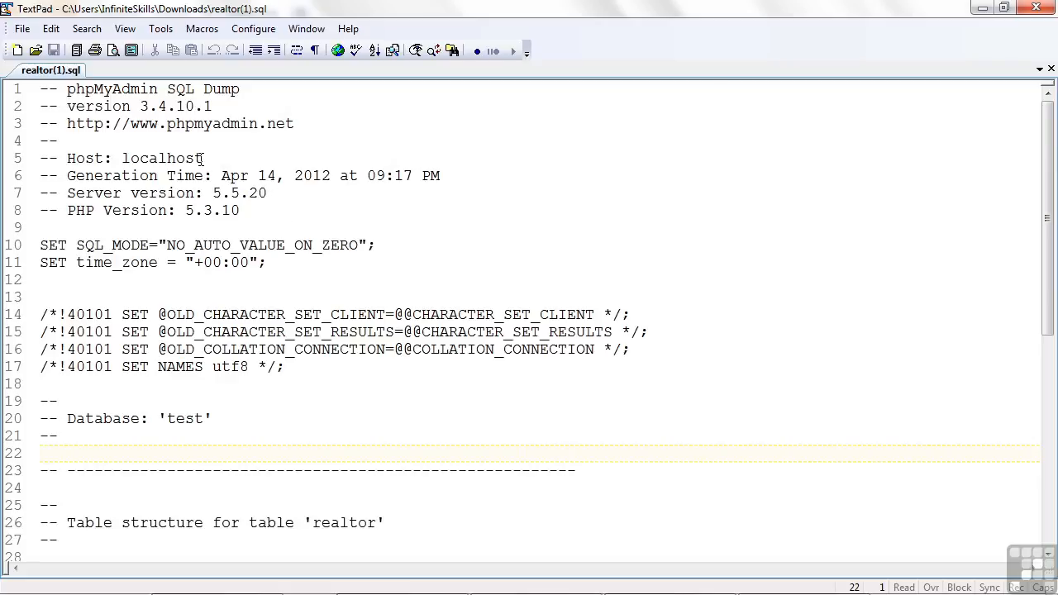
pyautogui.moveTo(219, 171); pyautogui.dragTo(413, 182)
pyautogui.click(412, 199)
pyautogui.moveTo(270, 193); pyautogui.dragTo(229, 193)
pyautogui.click(253, 210)
# Insert a blank line between the DROP TABLE and CREATE TABLE statements for realtor
pyautogui.scroll(-7, 531, 261)
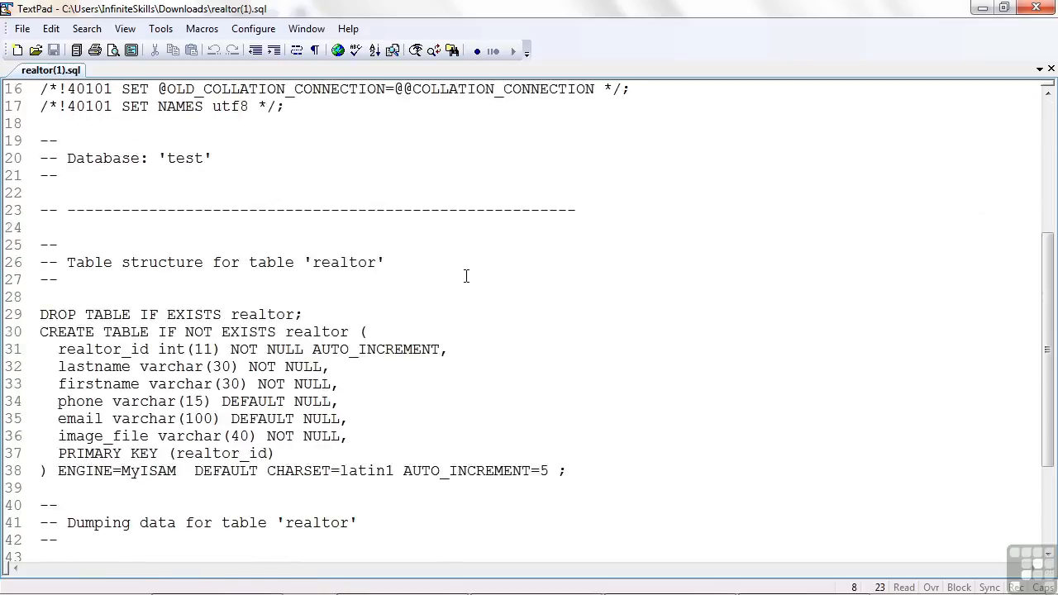
pyautogui.scroll(-1, 449, 209)
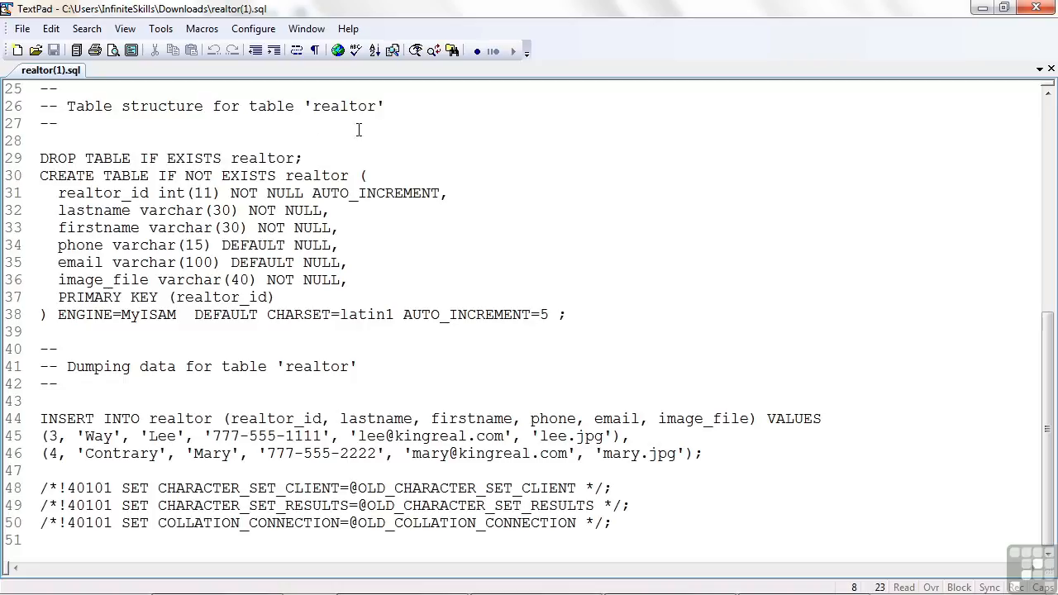
pyautogui.doubleClick(340, 106)
pyautogui.click(330, 159)
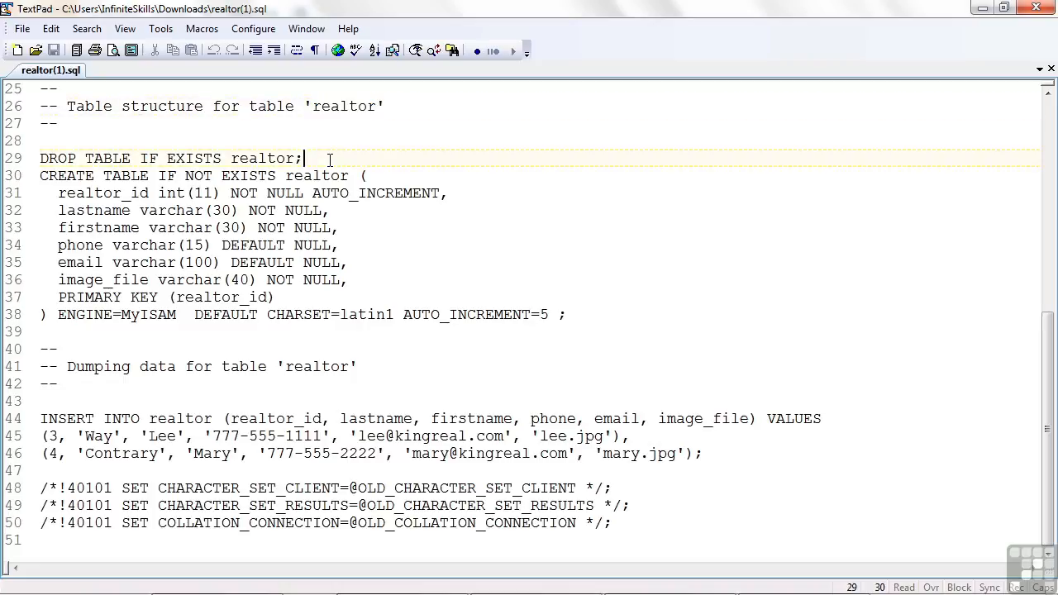
pyautogui.press('Return')
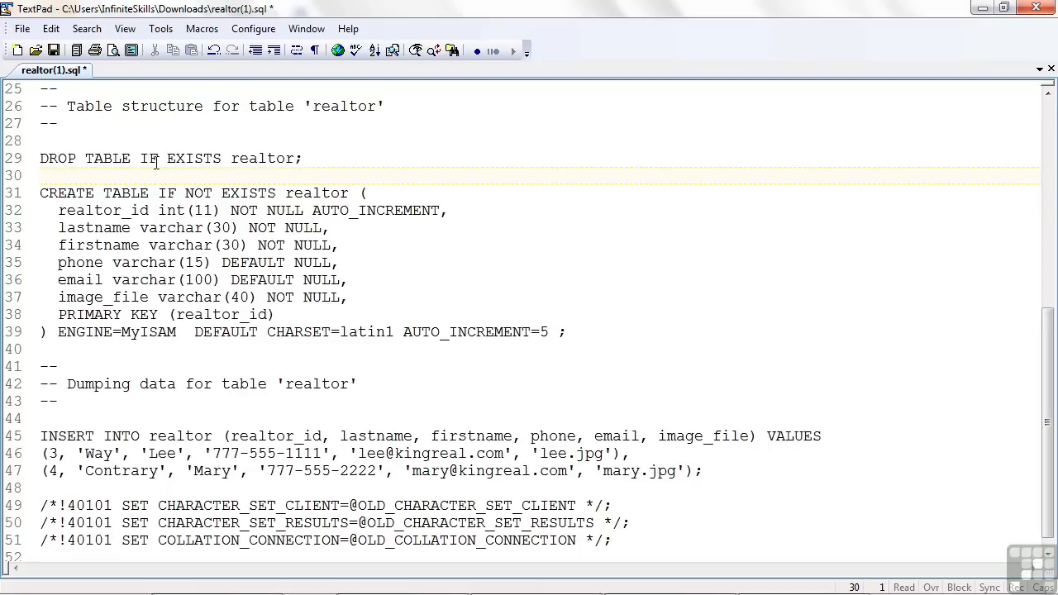
# Examine the table name and the existence conditions in the DROP TABLE and CREATE TABLE statements
pyautogui.moveTo(296, 159); pyautogui.dragTo(235, 163)
pyautogui.click(48, 193)
pyautogui.moveTo(48, 193); pyautogui.dragTo(276, 193)
pyautogui.click(158, 192)
pyautogui.doubleClick(298, 195)
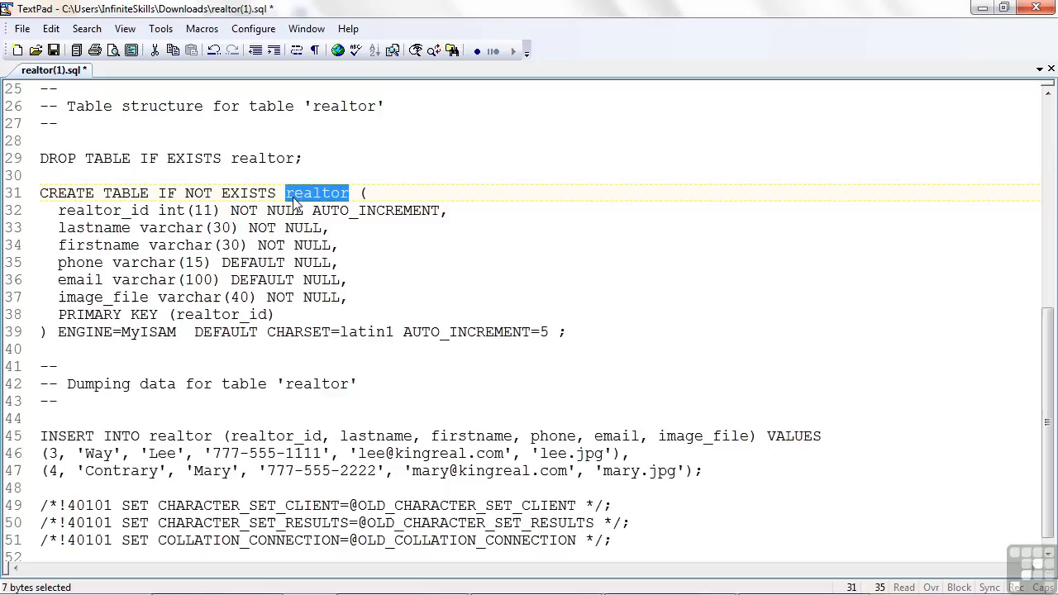
pyautogui.click(377, 227)
pyautogui.click(398, 199)
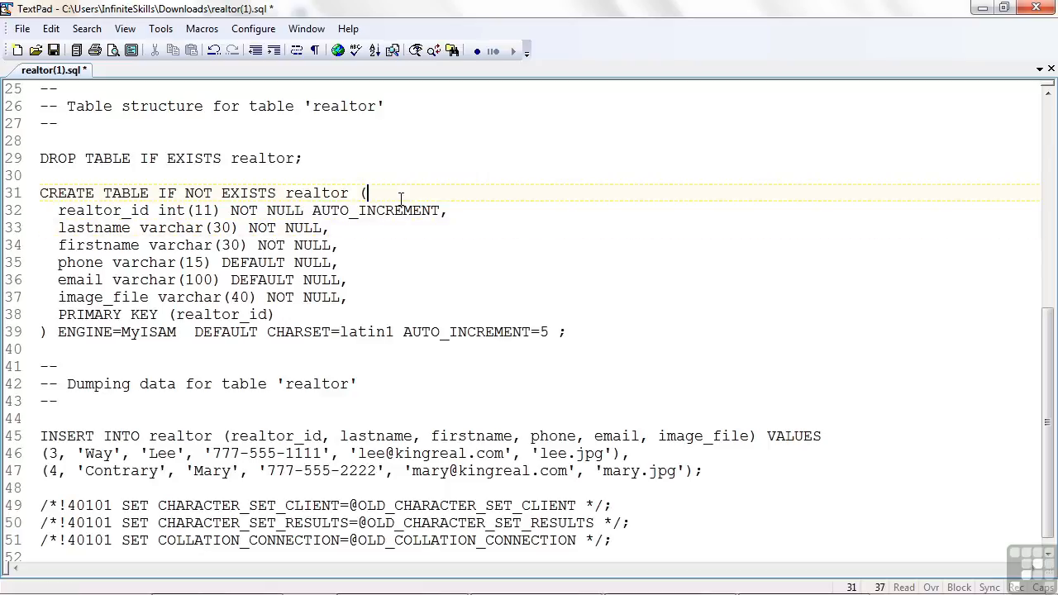
# Examine the realtor table's column definitions, from realtor_id to image_file, checking data types, lengths and NULL settings
pyautogui.scroll(-1, 402, 244)
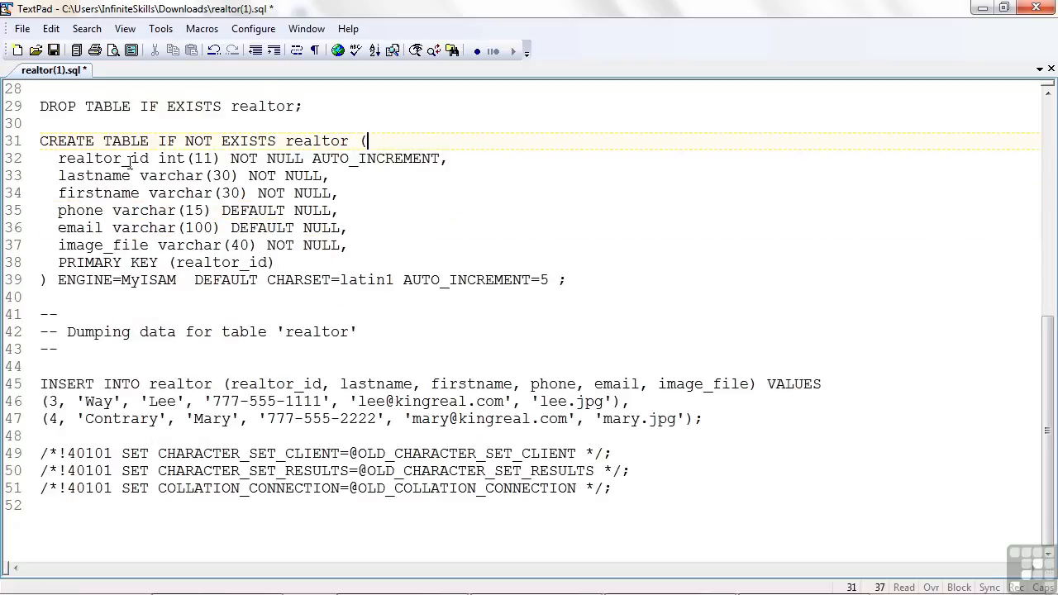
pyautogui.click(115, 158)
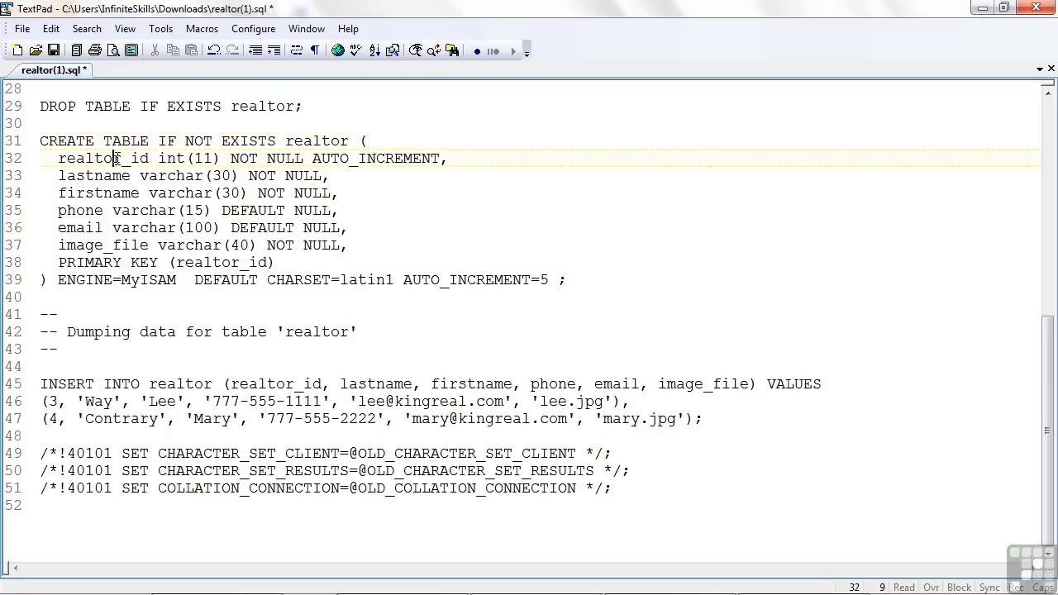
pyautogui.moveTo(157, 159); pyautogui.dragTo(221, 162)
pyautogui.click(213, 161)
pyautogui.click(415, 177)
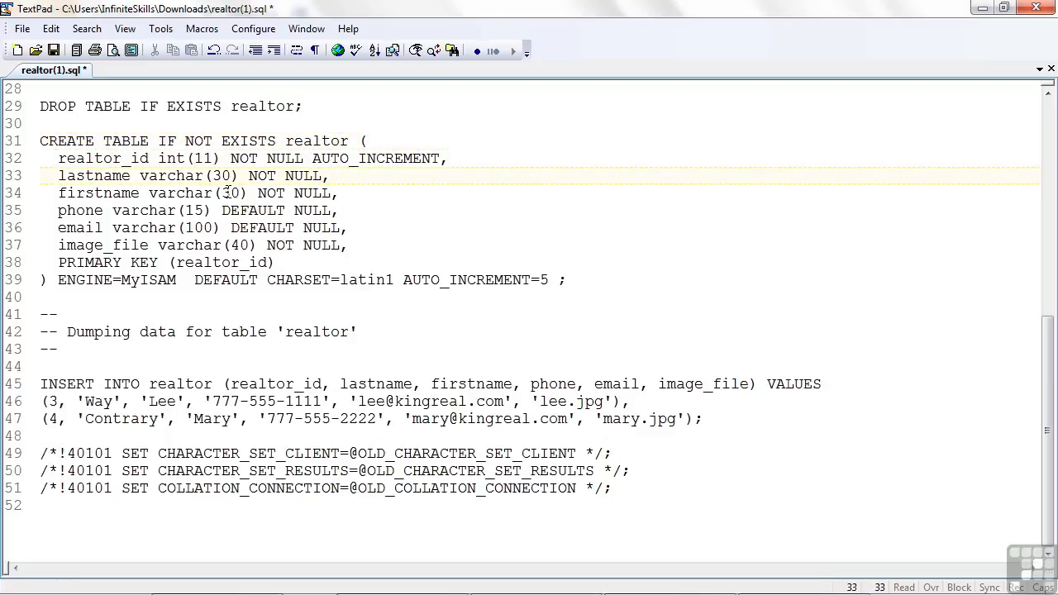
pyautogui.doubleClick(264, 225)
pyautogui.click(314, 228)
pyautogui.click(312, 210)
pyautogui.scroll(-1, 387, 222)
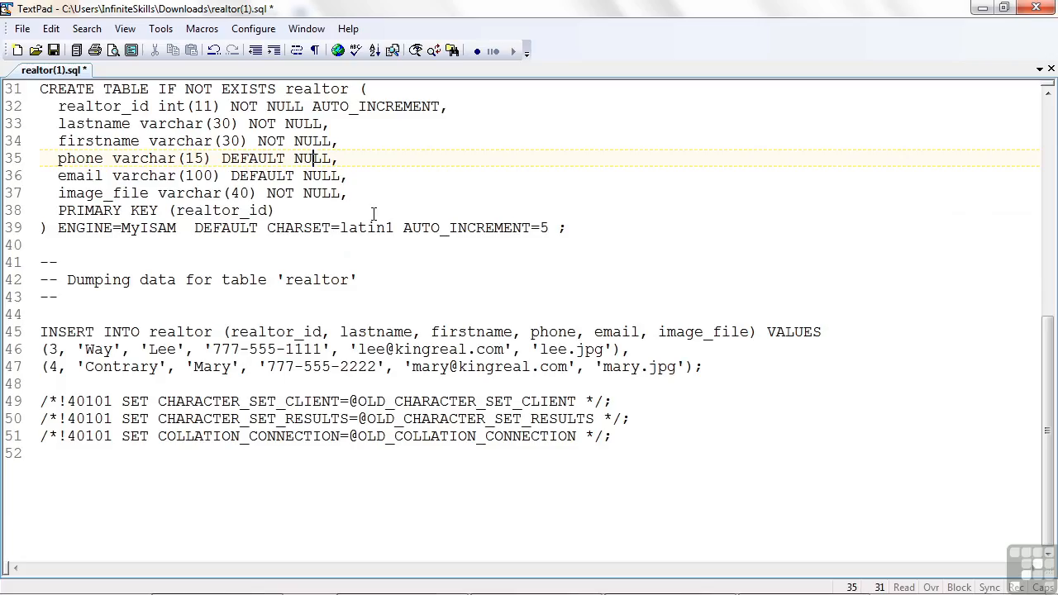
pyautogui.click(427, 158)
pyautogui.click(397, 197)
# Examine the INSERT INTO realtor statement, comparing its column list with the values of the two rows
pyautogui.scroll(-1, 453, 270)
pyautogui.scroll(-1, 453, 270)
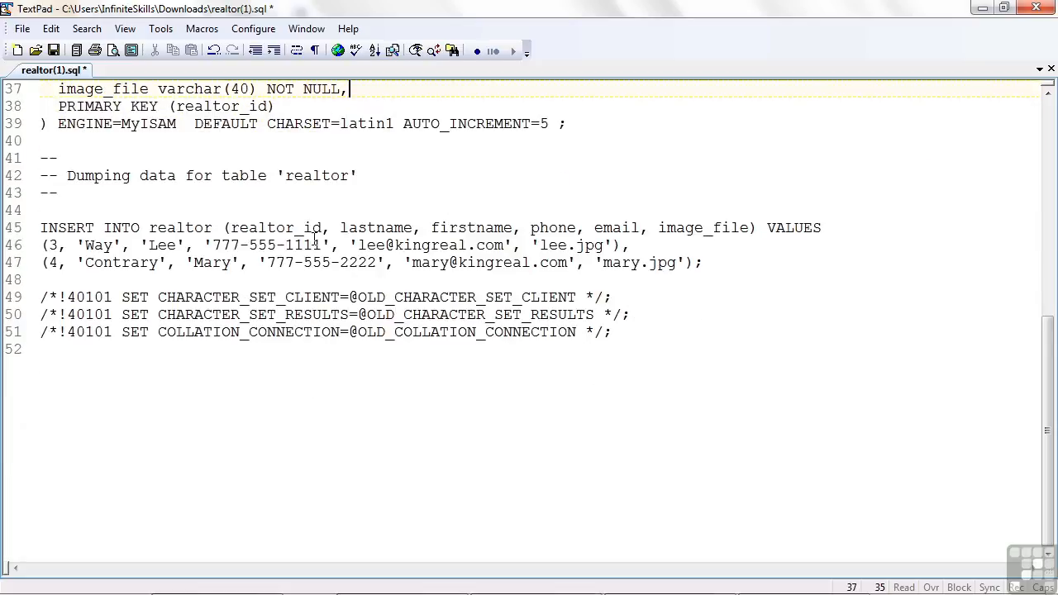
pyautogui.click(242, 228)
pyautogui.click(109, 250)
pyautogui.click(170, 248)
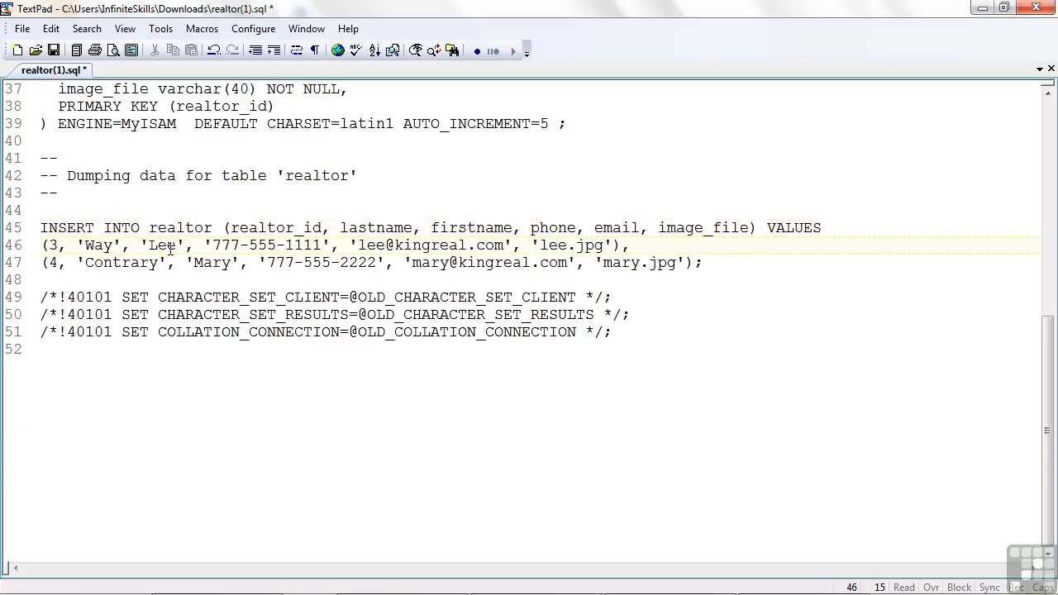
pyautogui.click(192, 263)
pyautogui.click(211, 263)
# Change the phone column's definition in the CREATE TABLE statement to varchar(20)
pyautogui.scroll(9, 484, 177)
pyautogui.scroll(2, 509, 161)
pyautogui.scroll(-4, 508, 166)
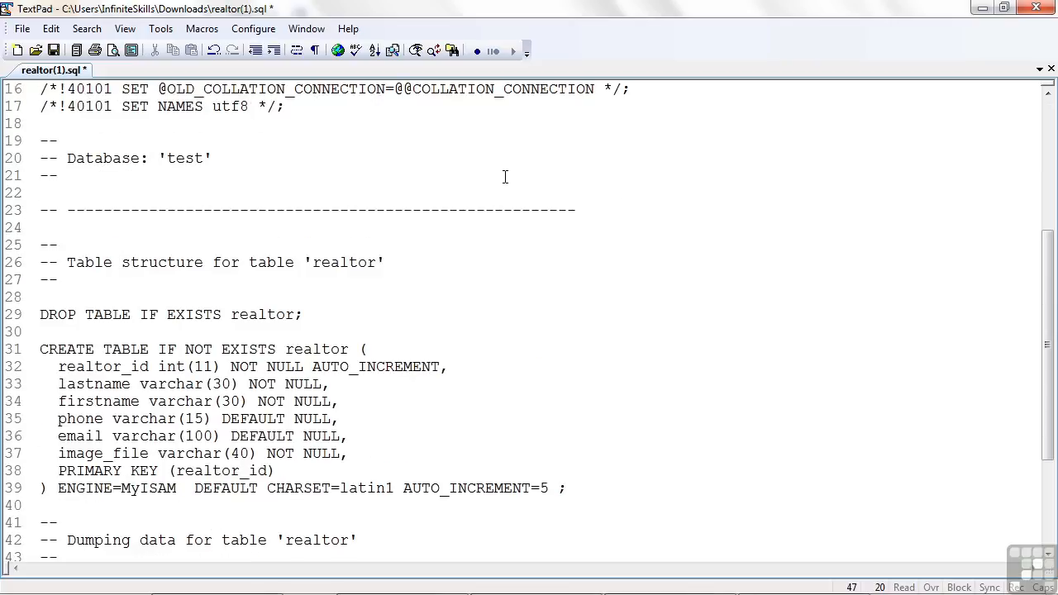
pyautogui.click(208, 419)
pyautogui.press('BackSpace')
pyautogui.press('BackSpace')
pyautogui.write('20')
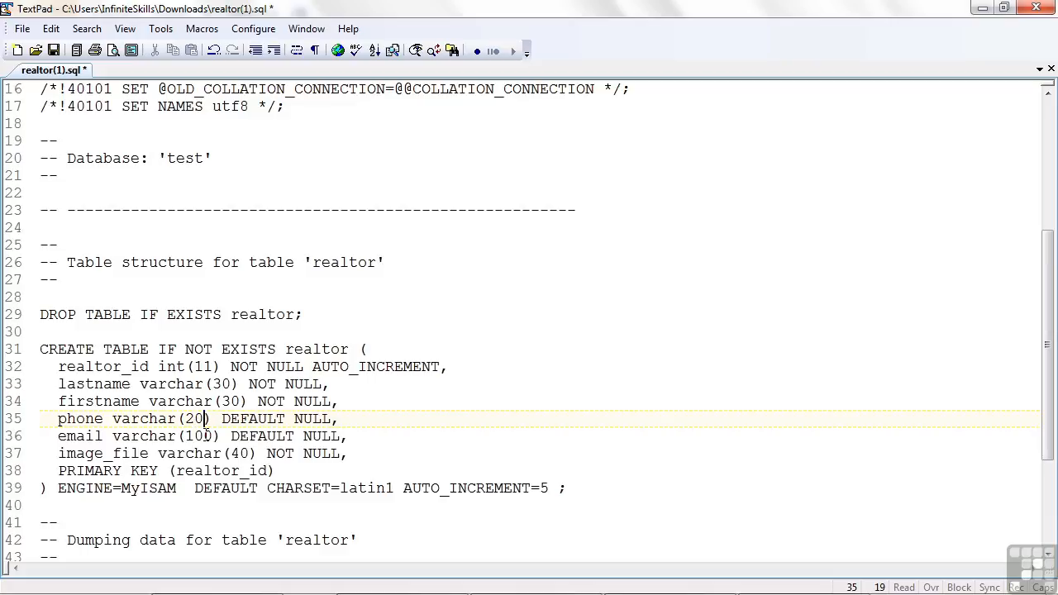